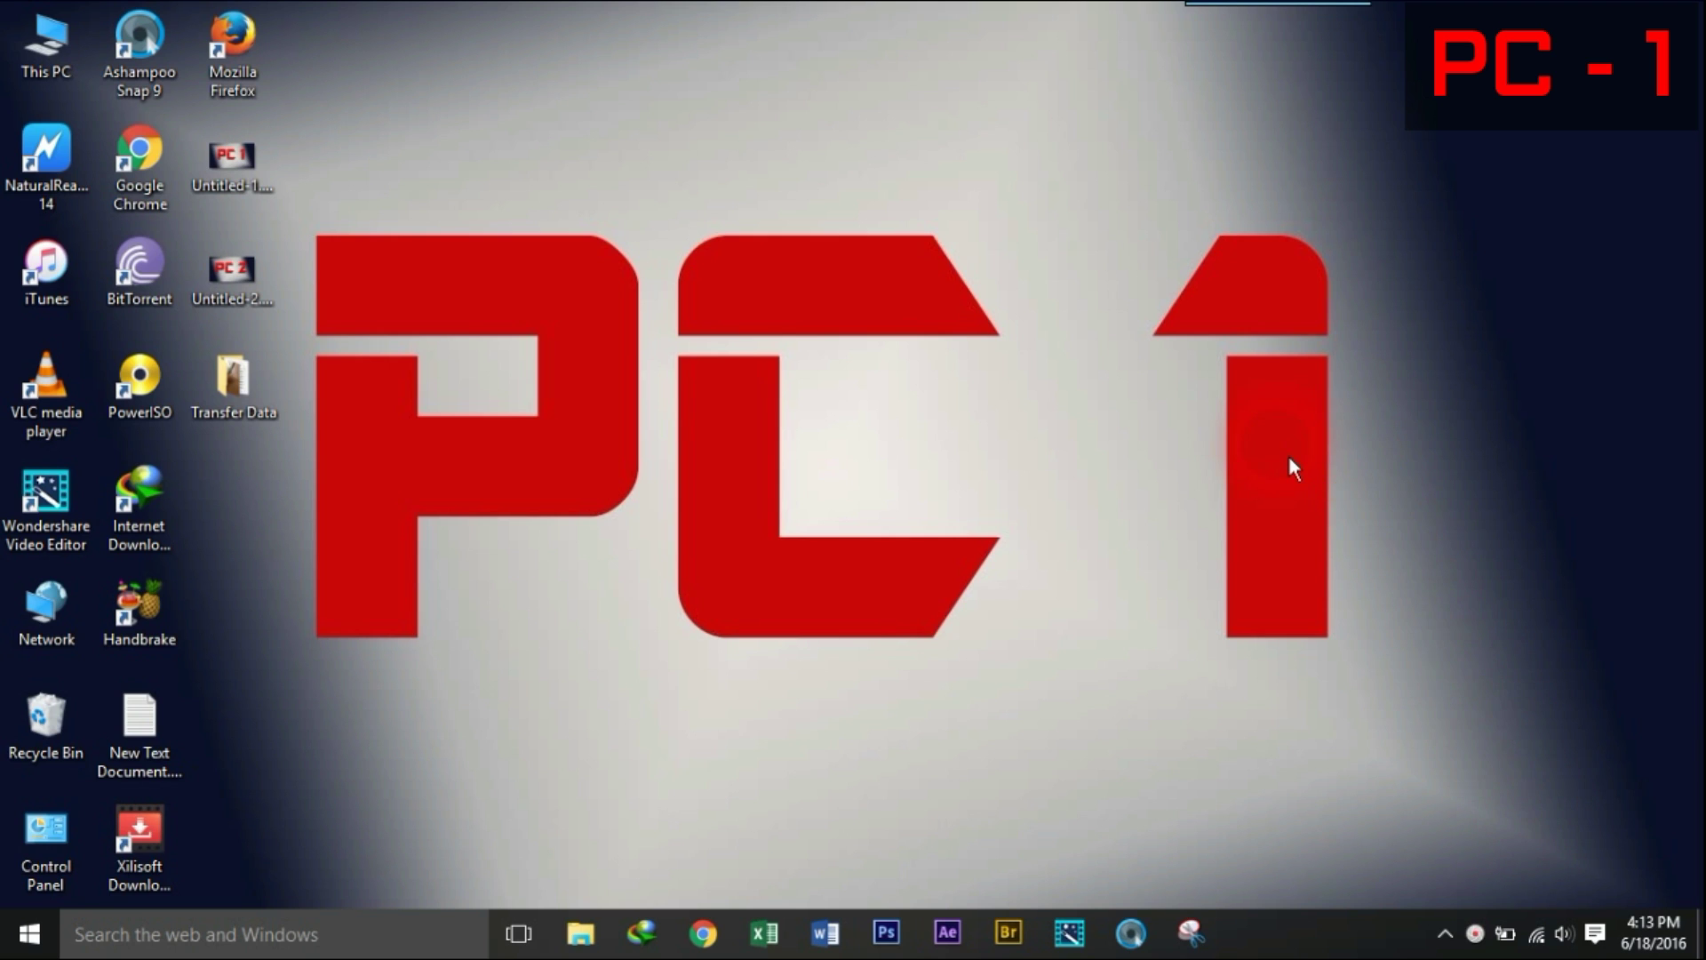
Launch Control Panel with 'control' and go to Network and Sharing Center's advanced sharing settings
key(super+r)
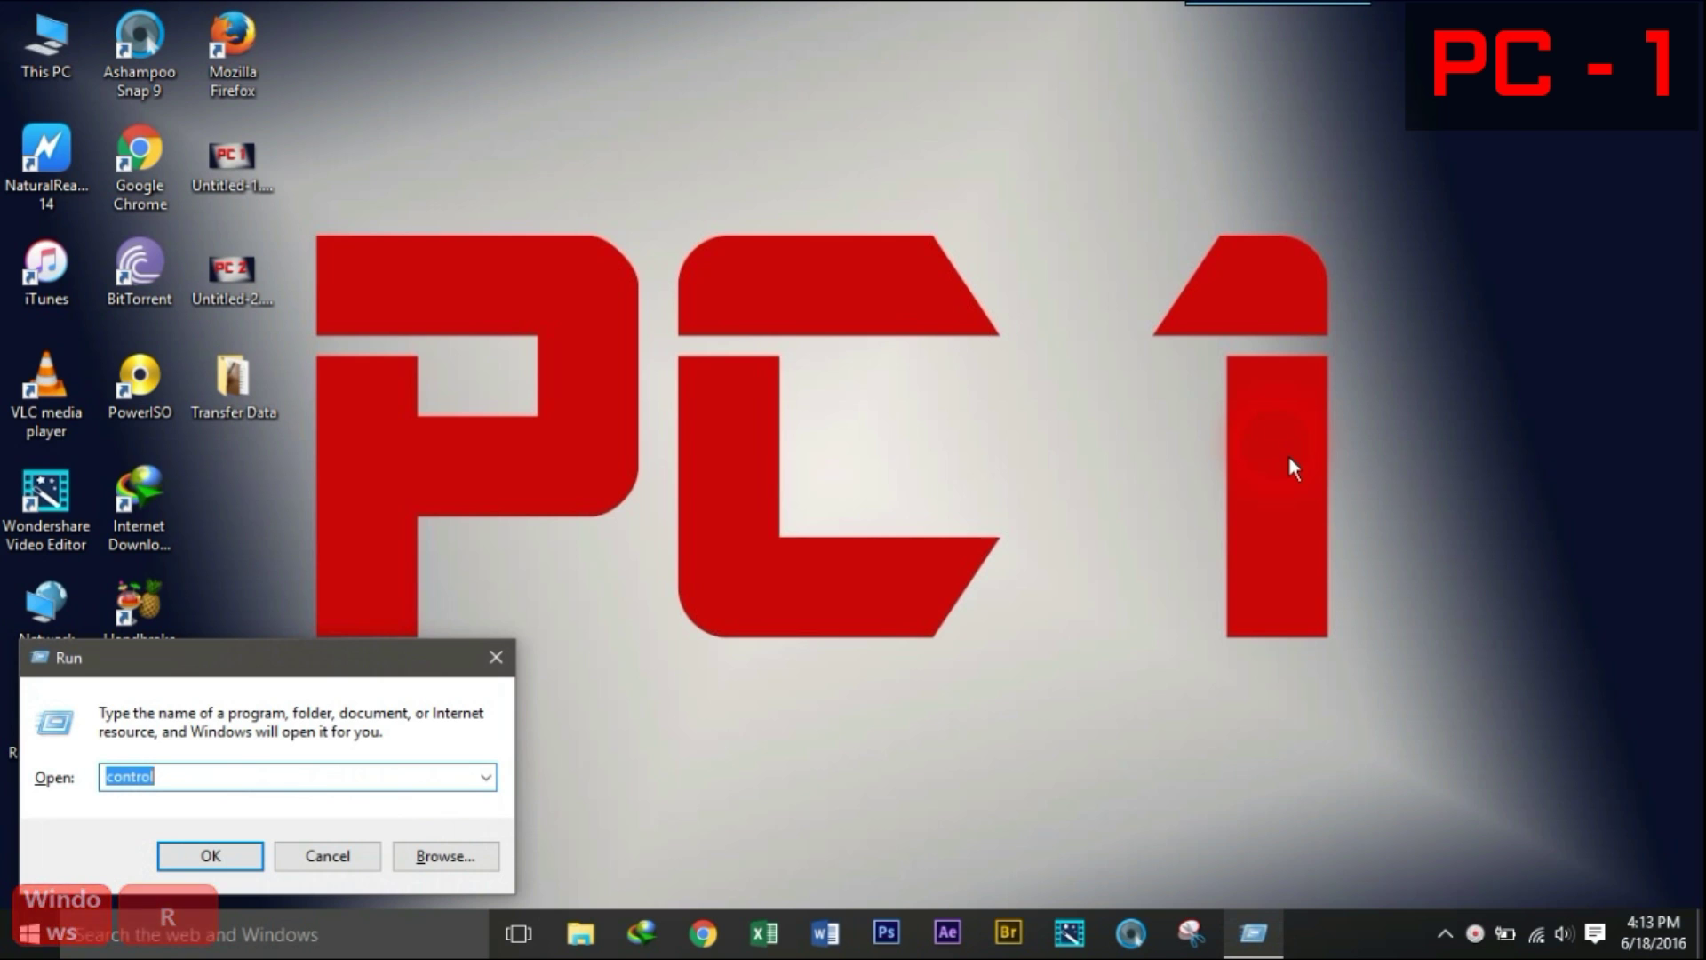
text(control)
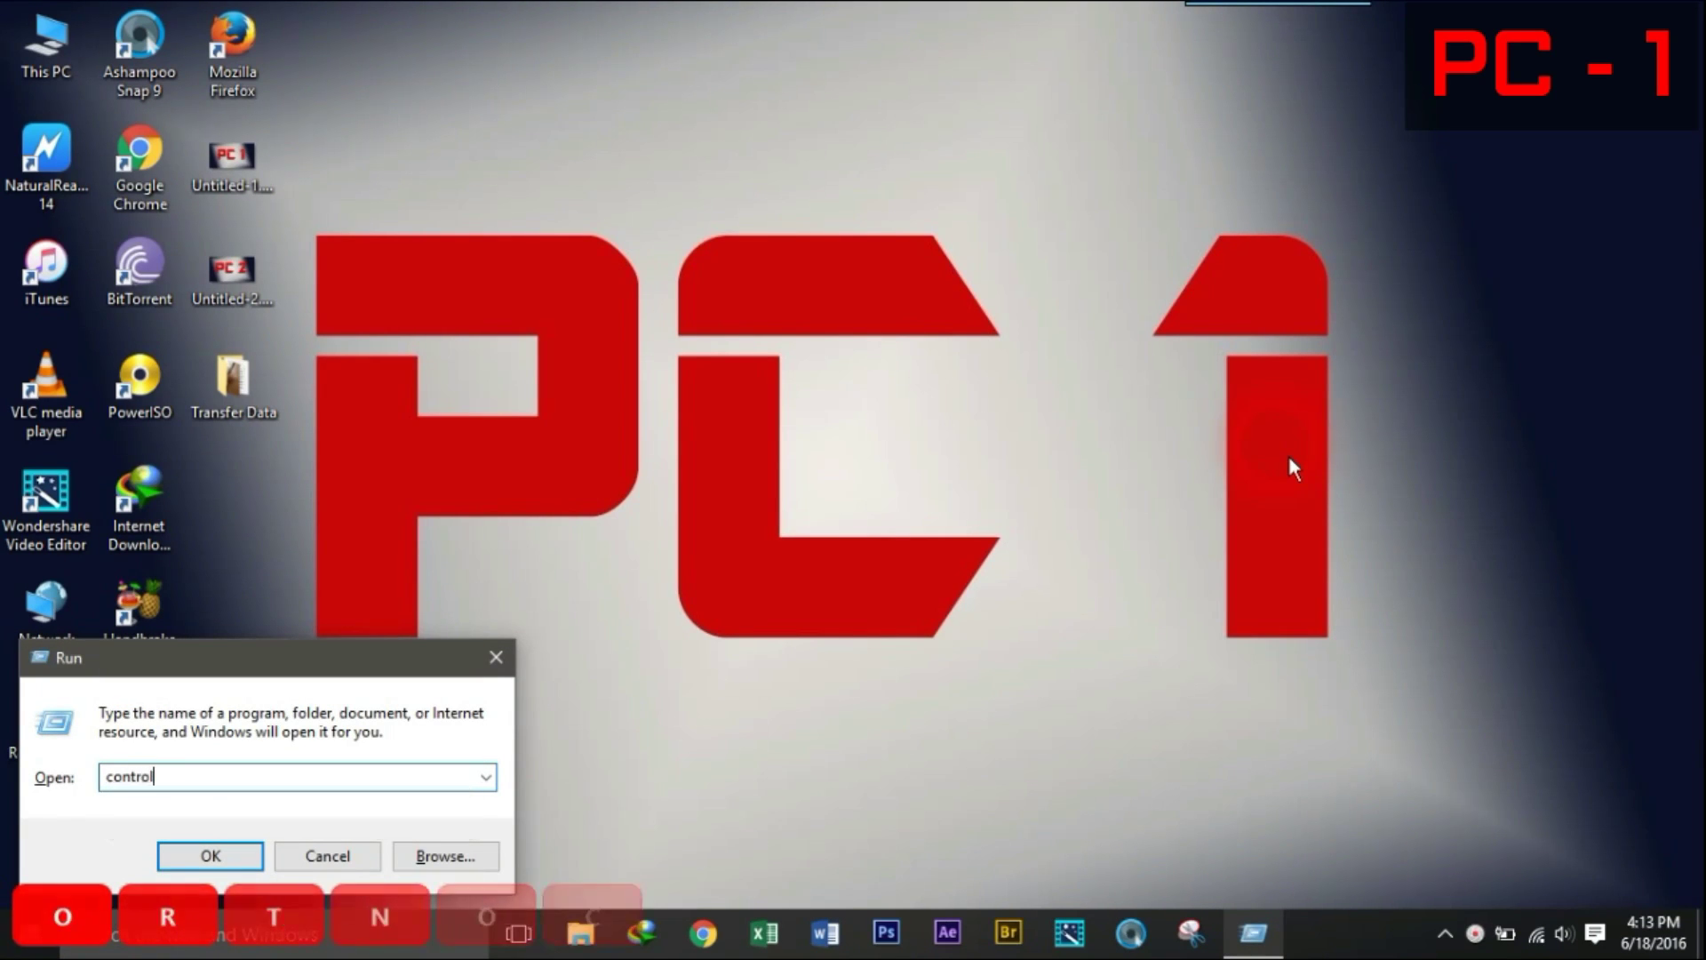
key(Return)
click(1511, 473)
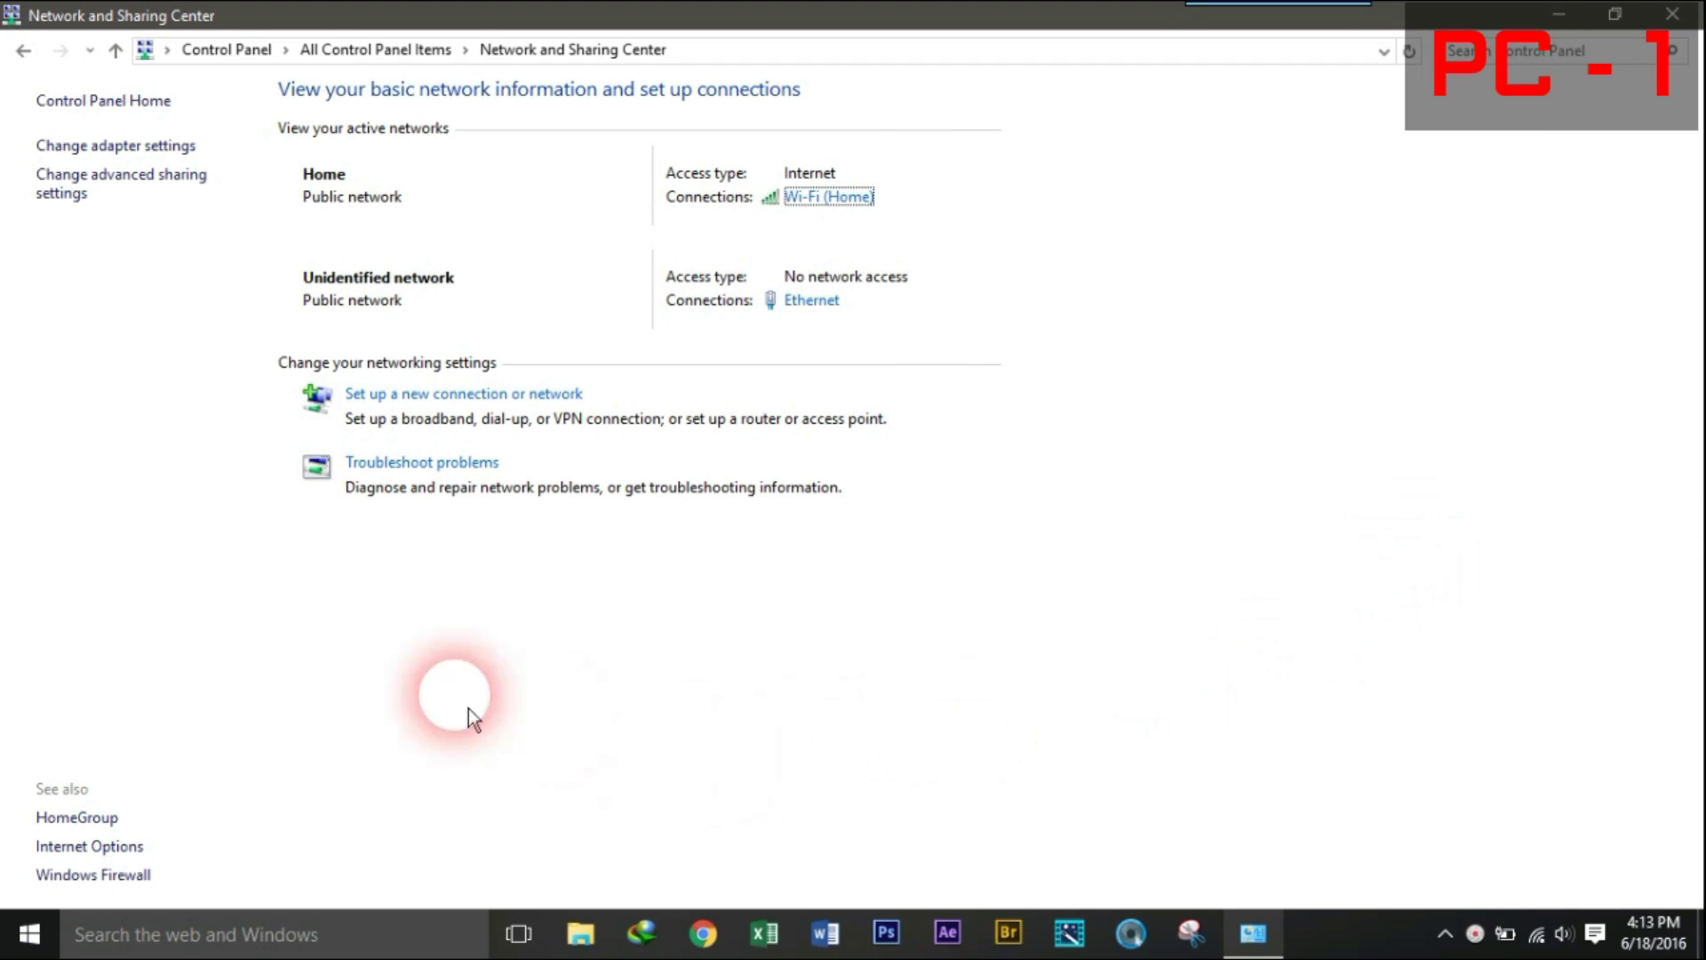
click(176, 190)
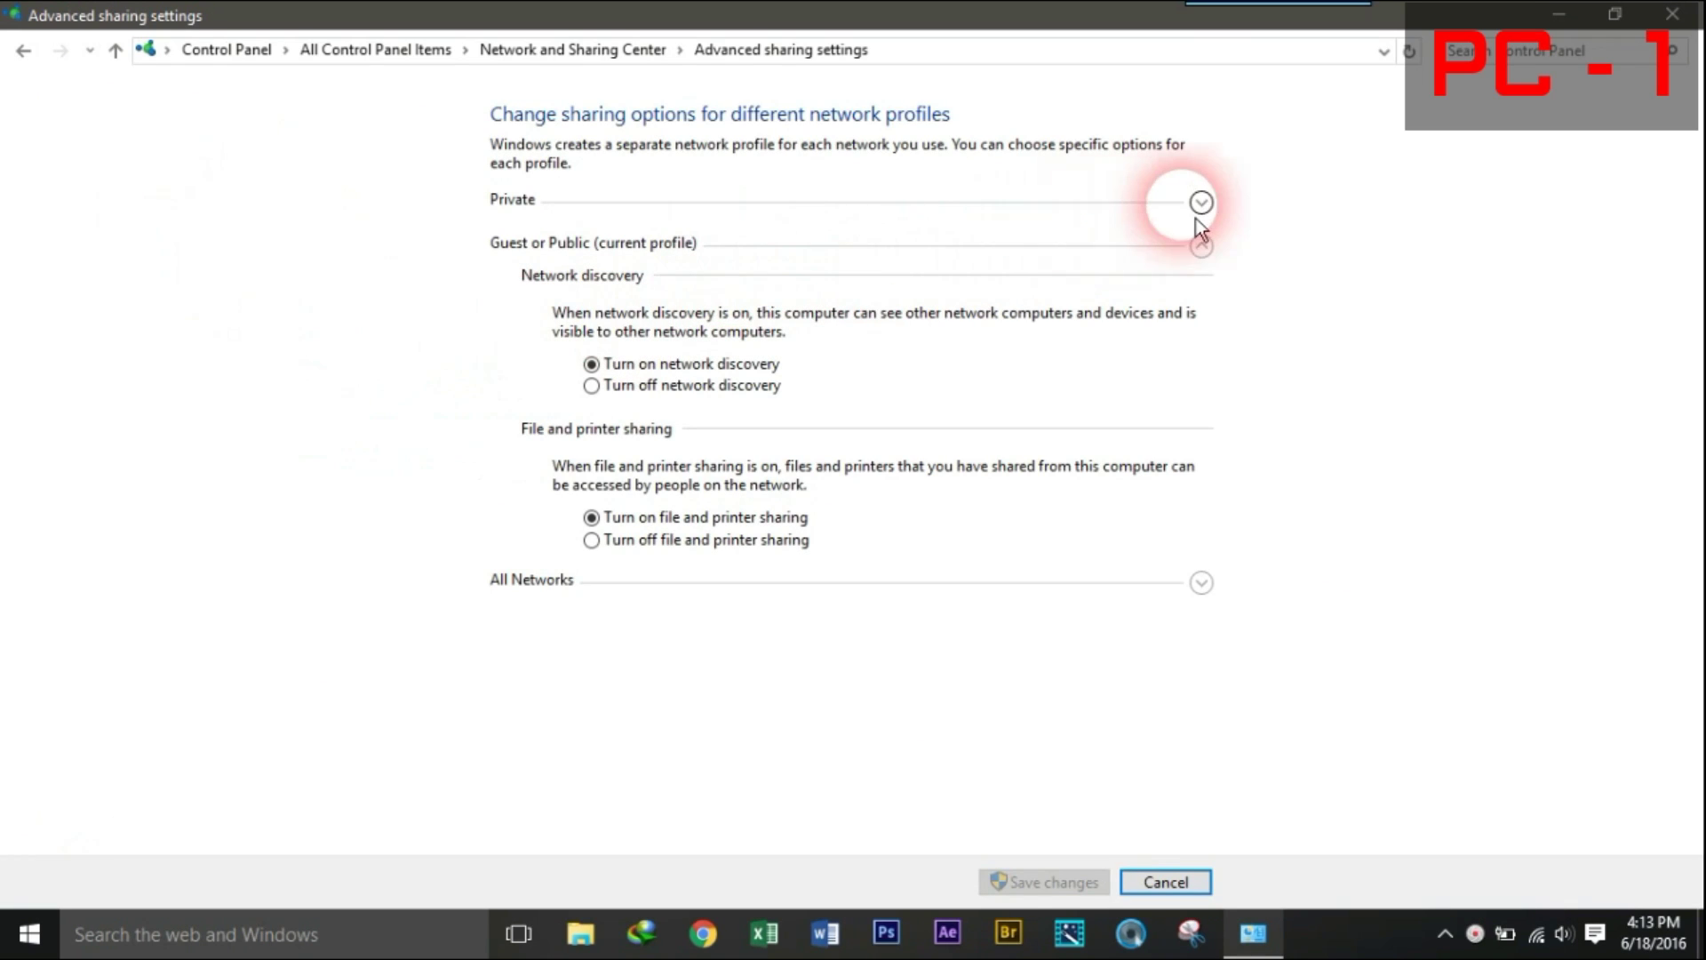
Expand the Private, Guest or Public, and All Networks profiles to check discovery and password protection
click(1201, 203)
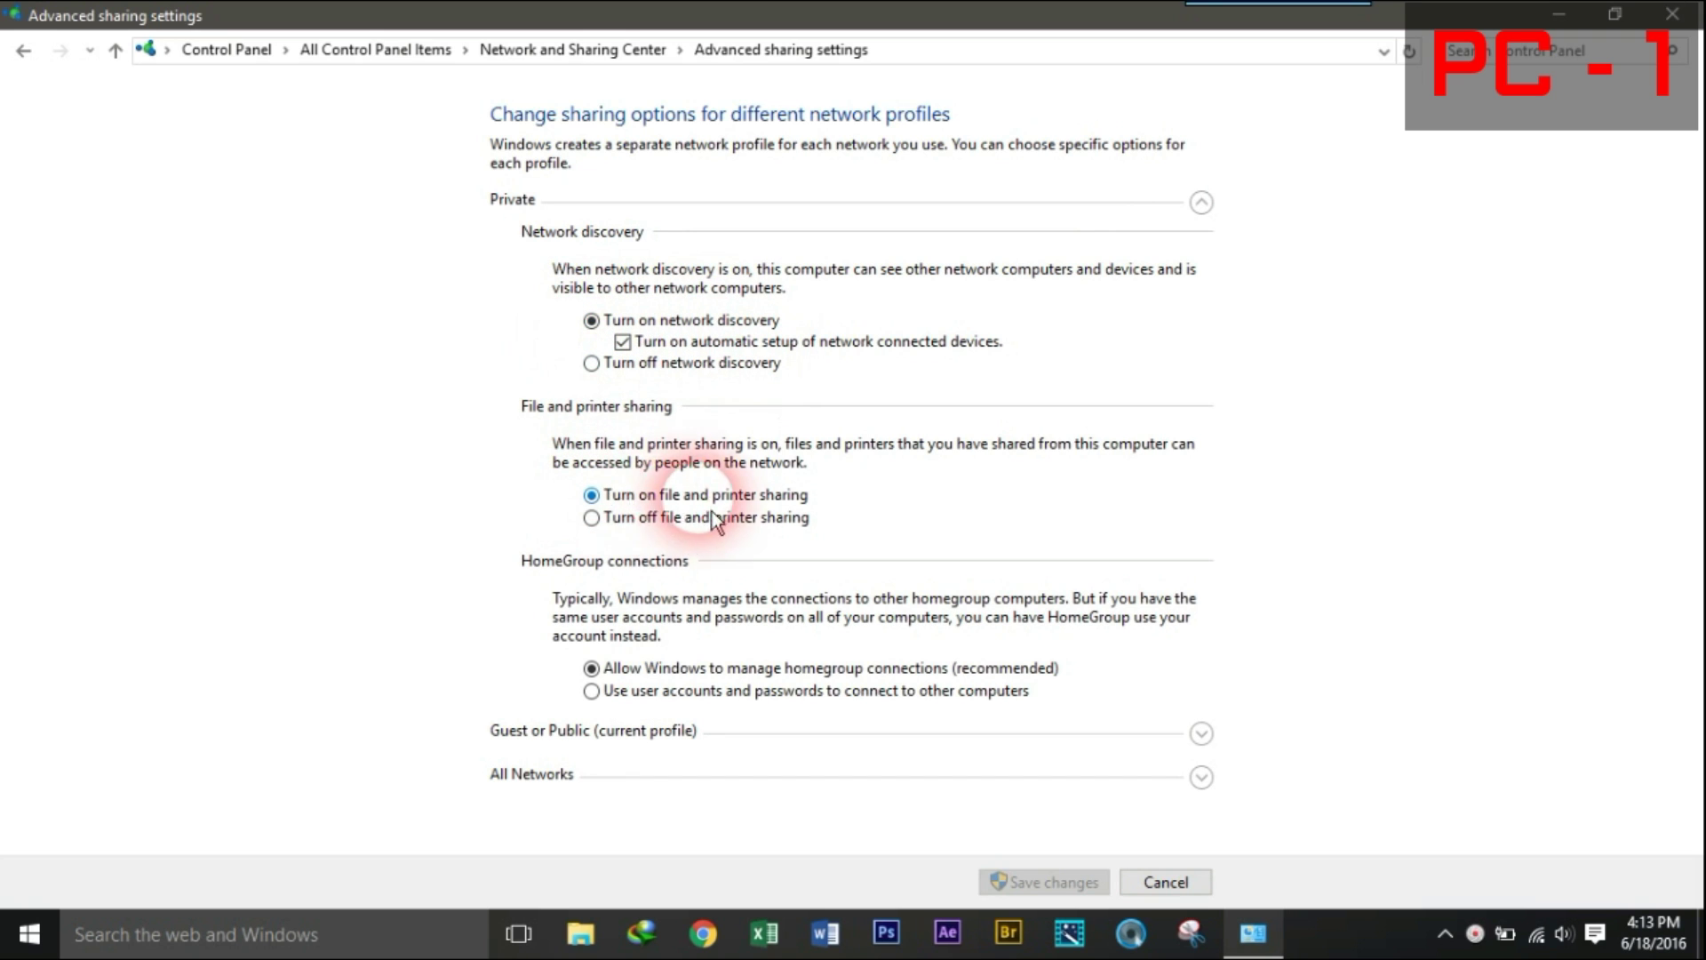
click(1202, 734)
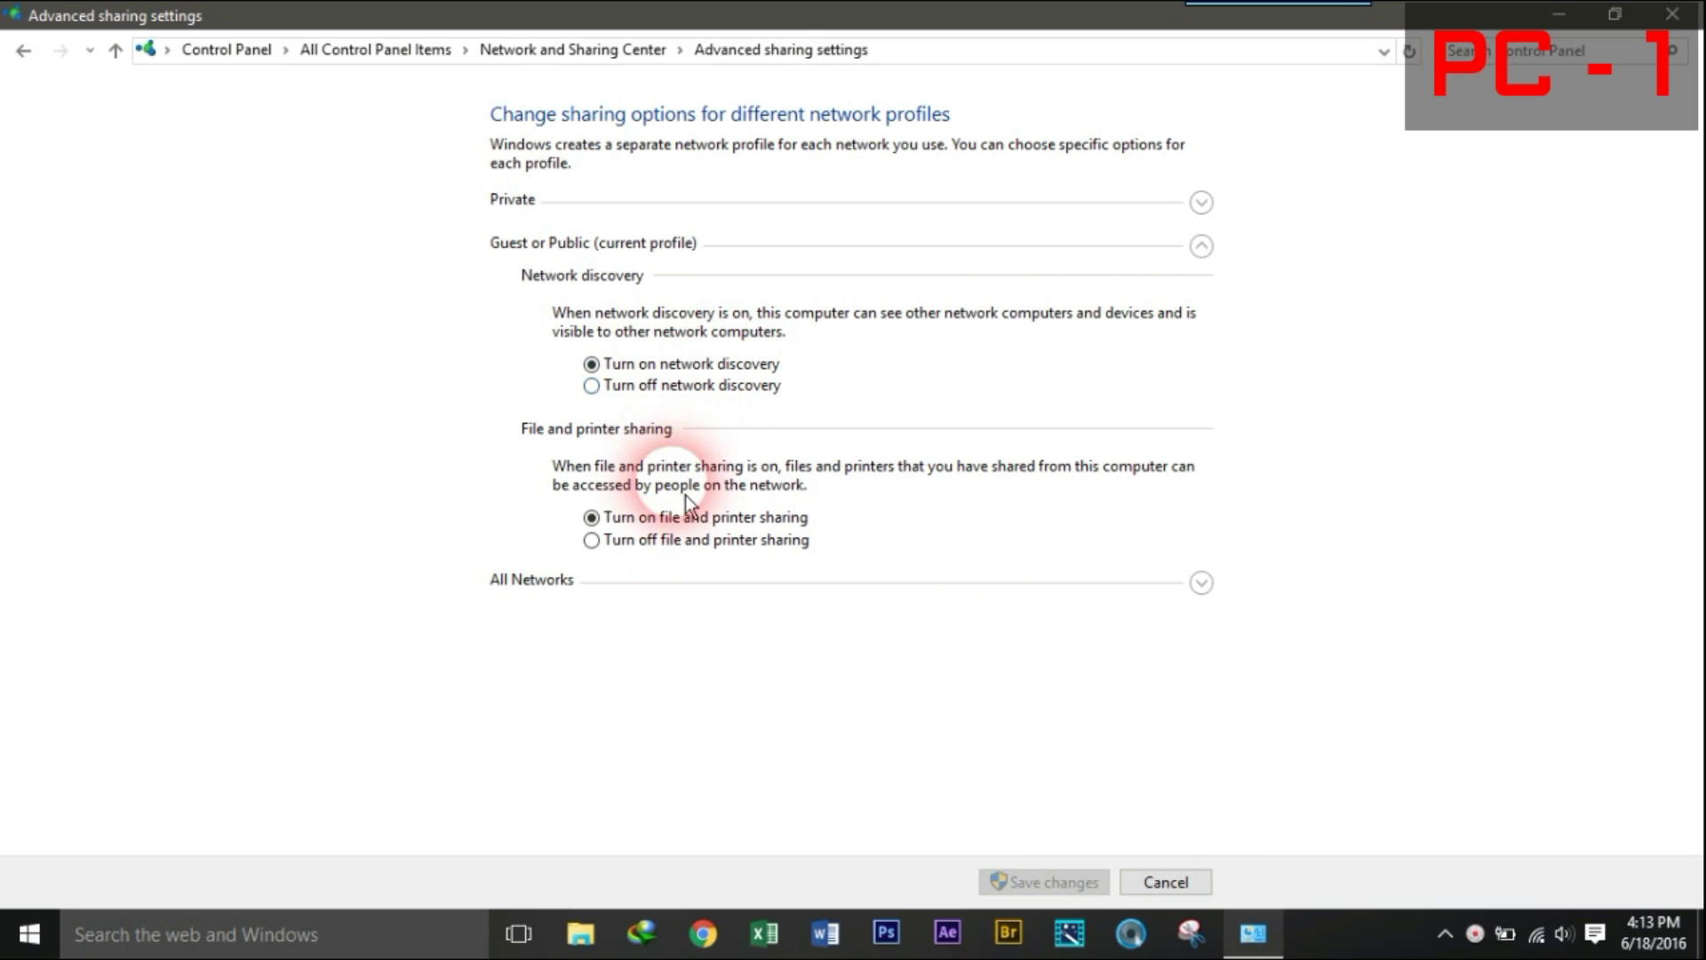
click(1203, 584)
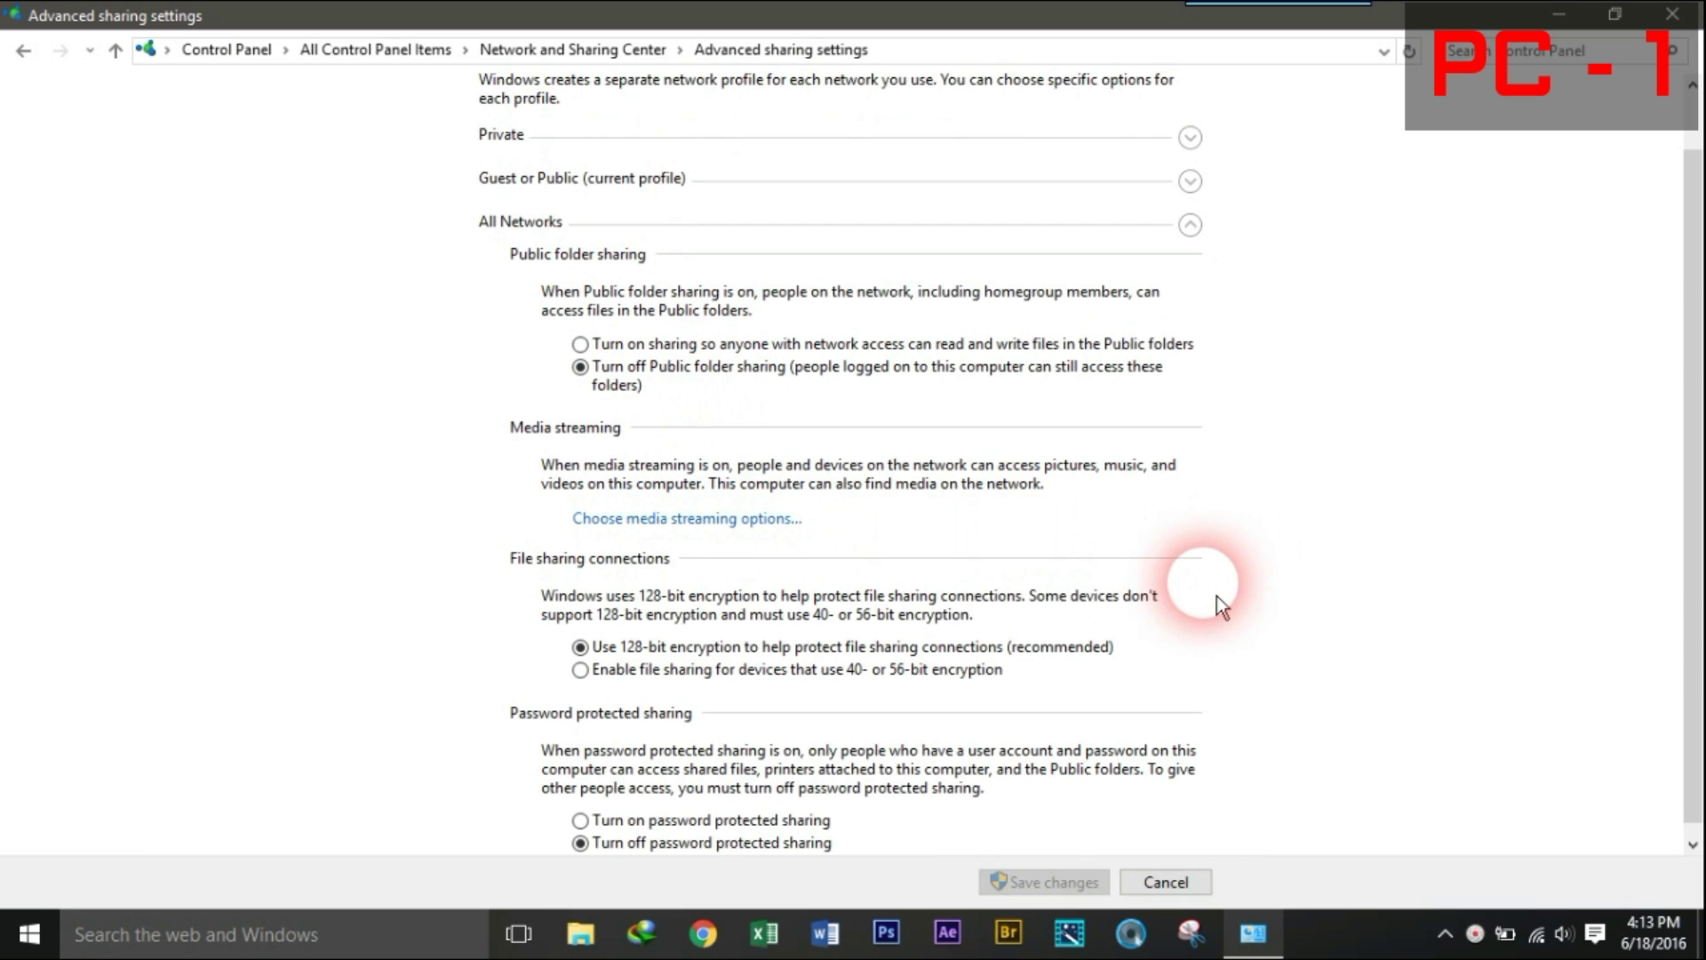
scroll(1214, 595, down, 1)
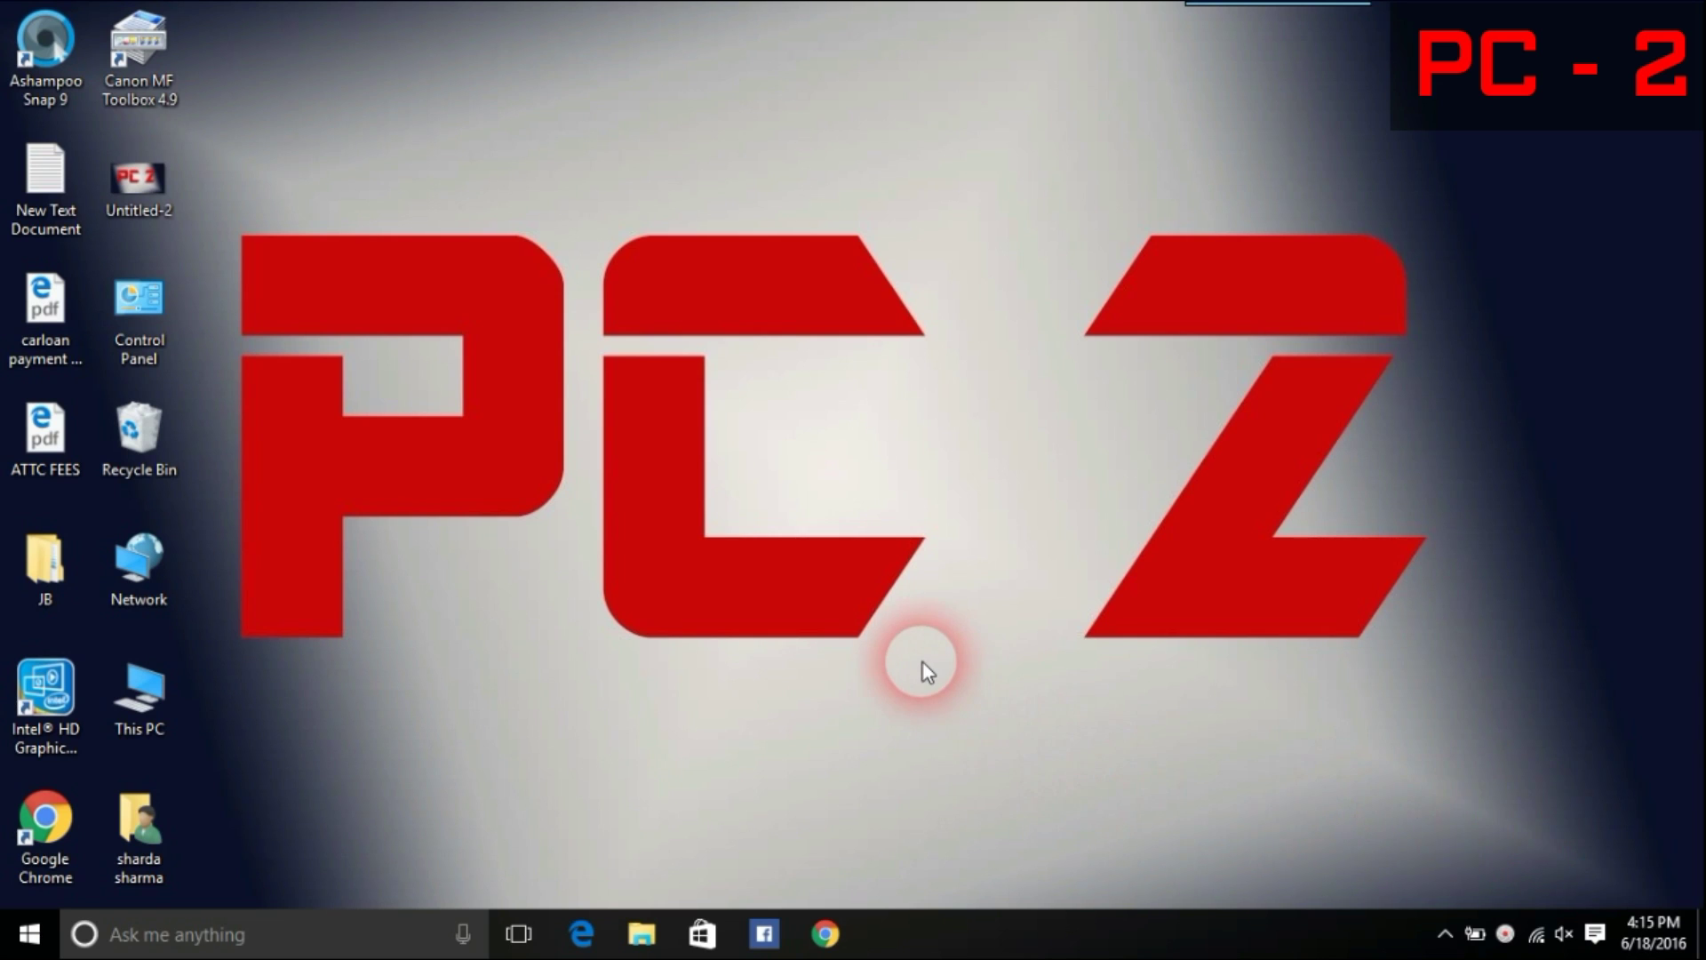
On PC 2, run 'control' and expand the Private and Guest or Public profiles in advanced sharing settings
key(super+r)
text(contro)
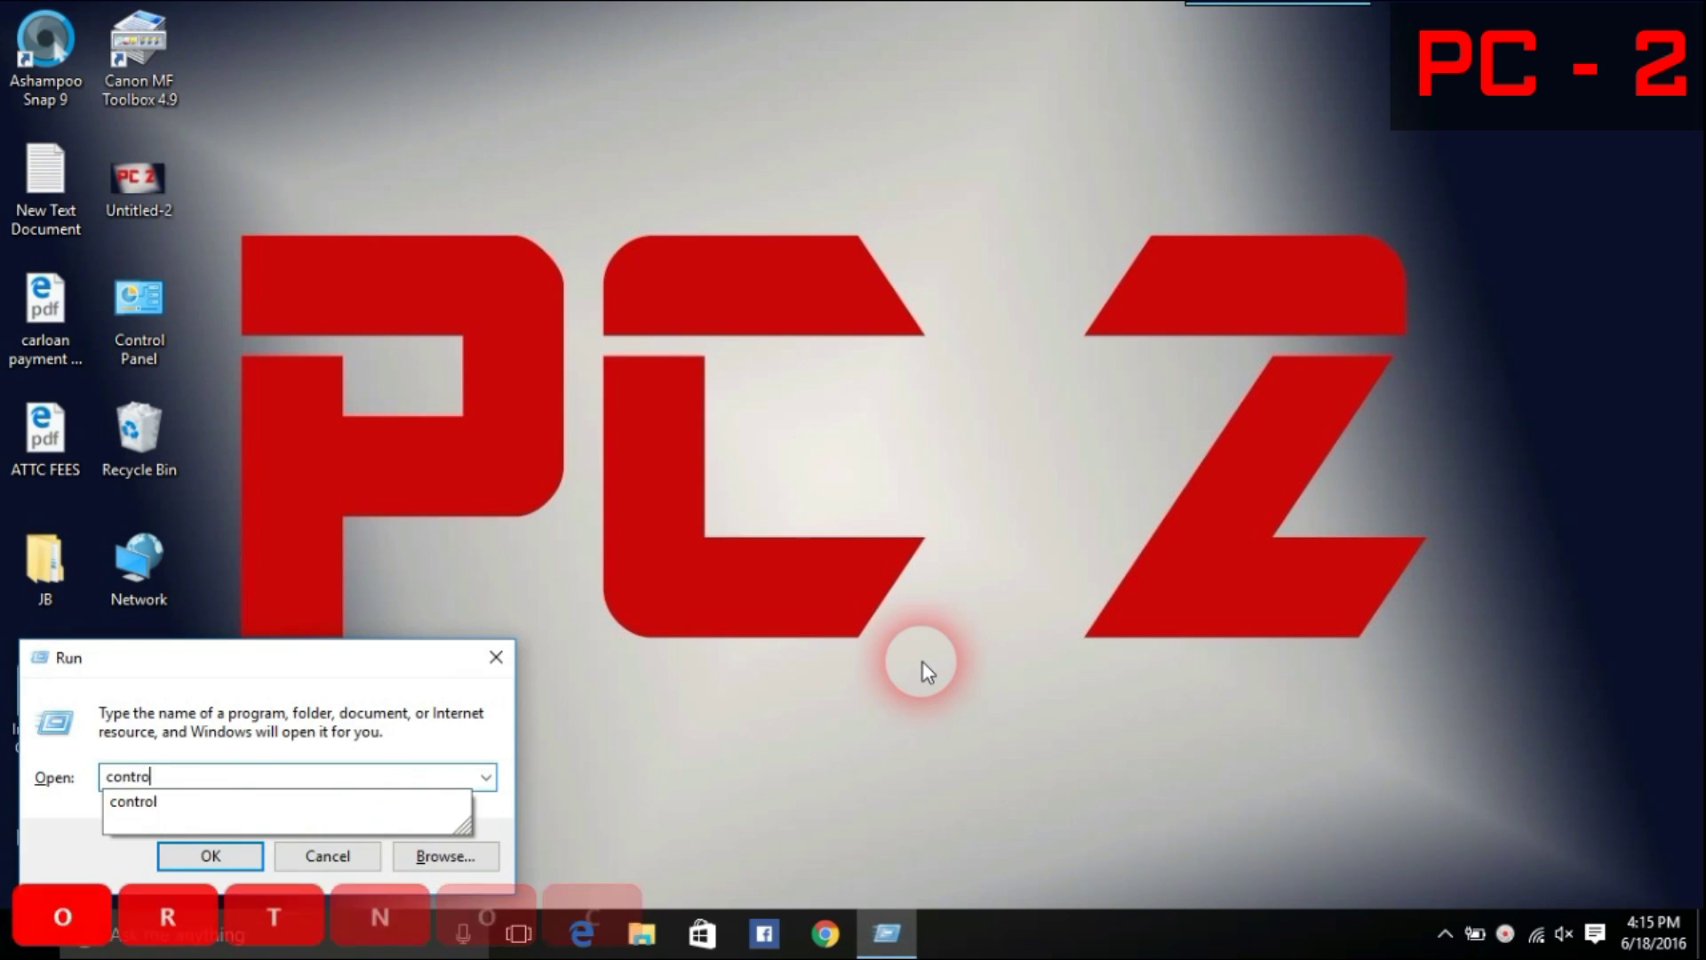
text(l)
key(Return)
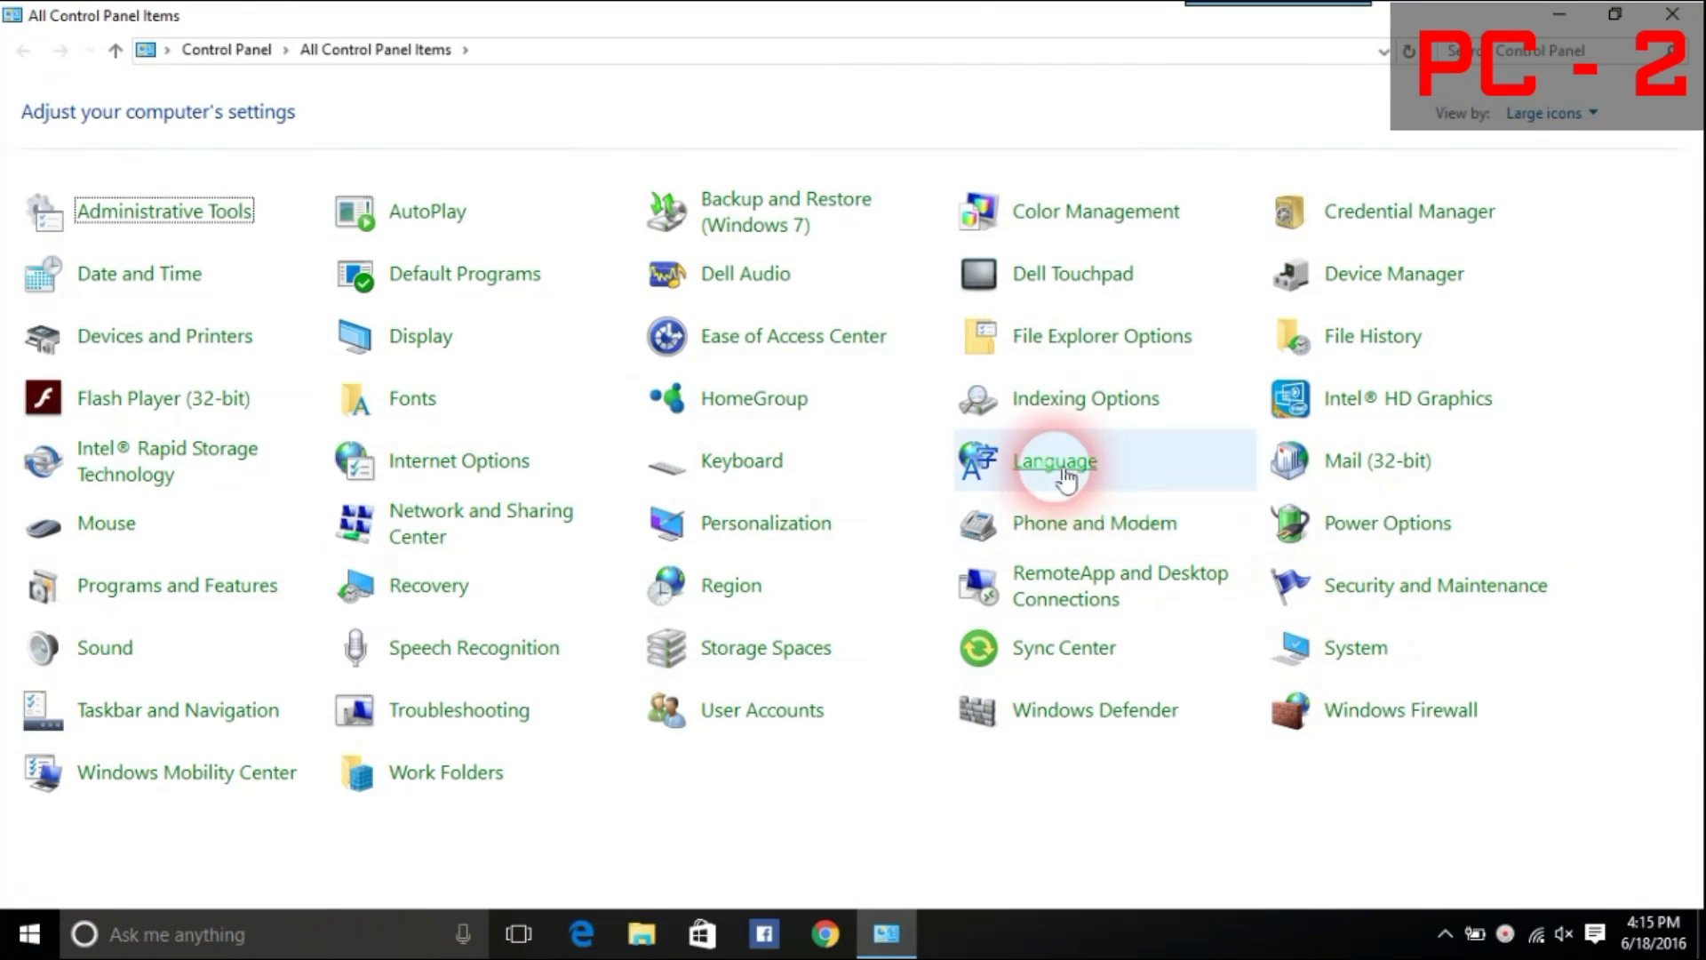
click(439, 520)
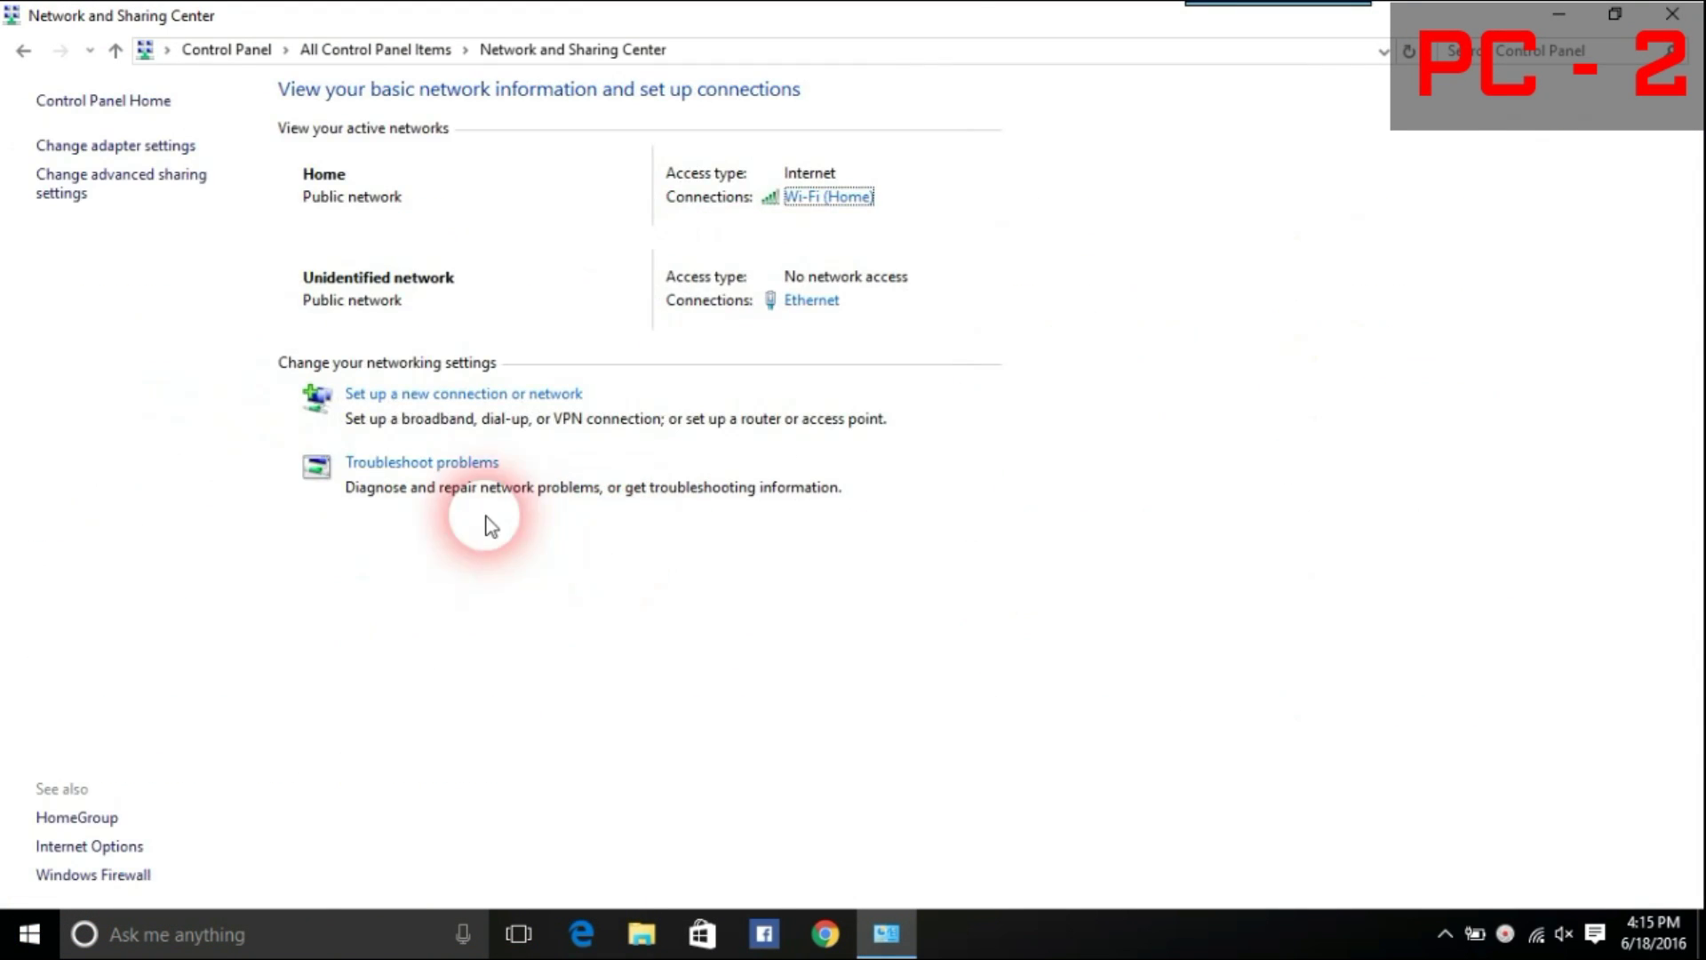
click(168, 179)
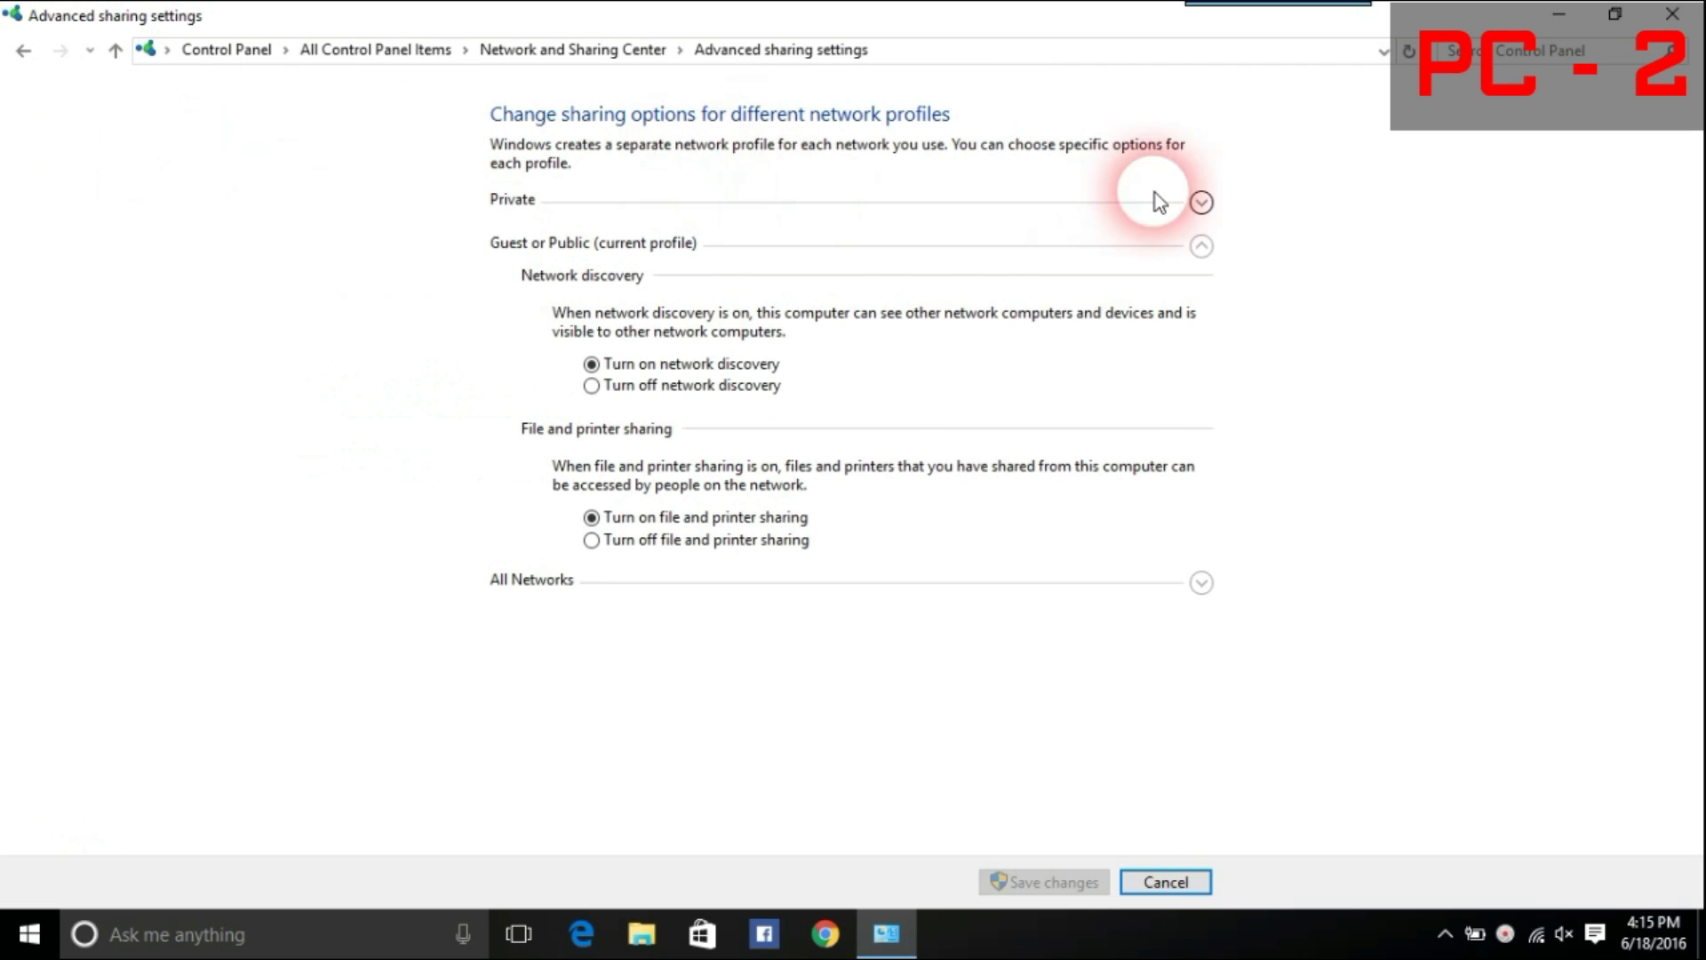
click(1201, 203)
click(1204, 730)
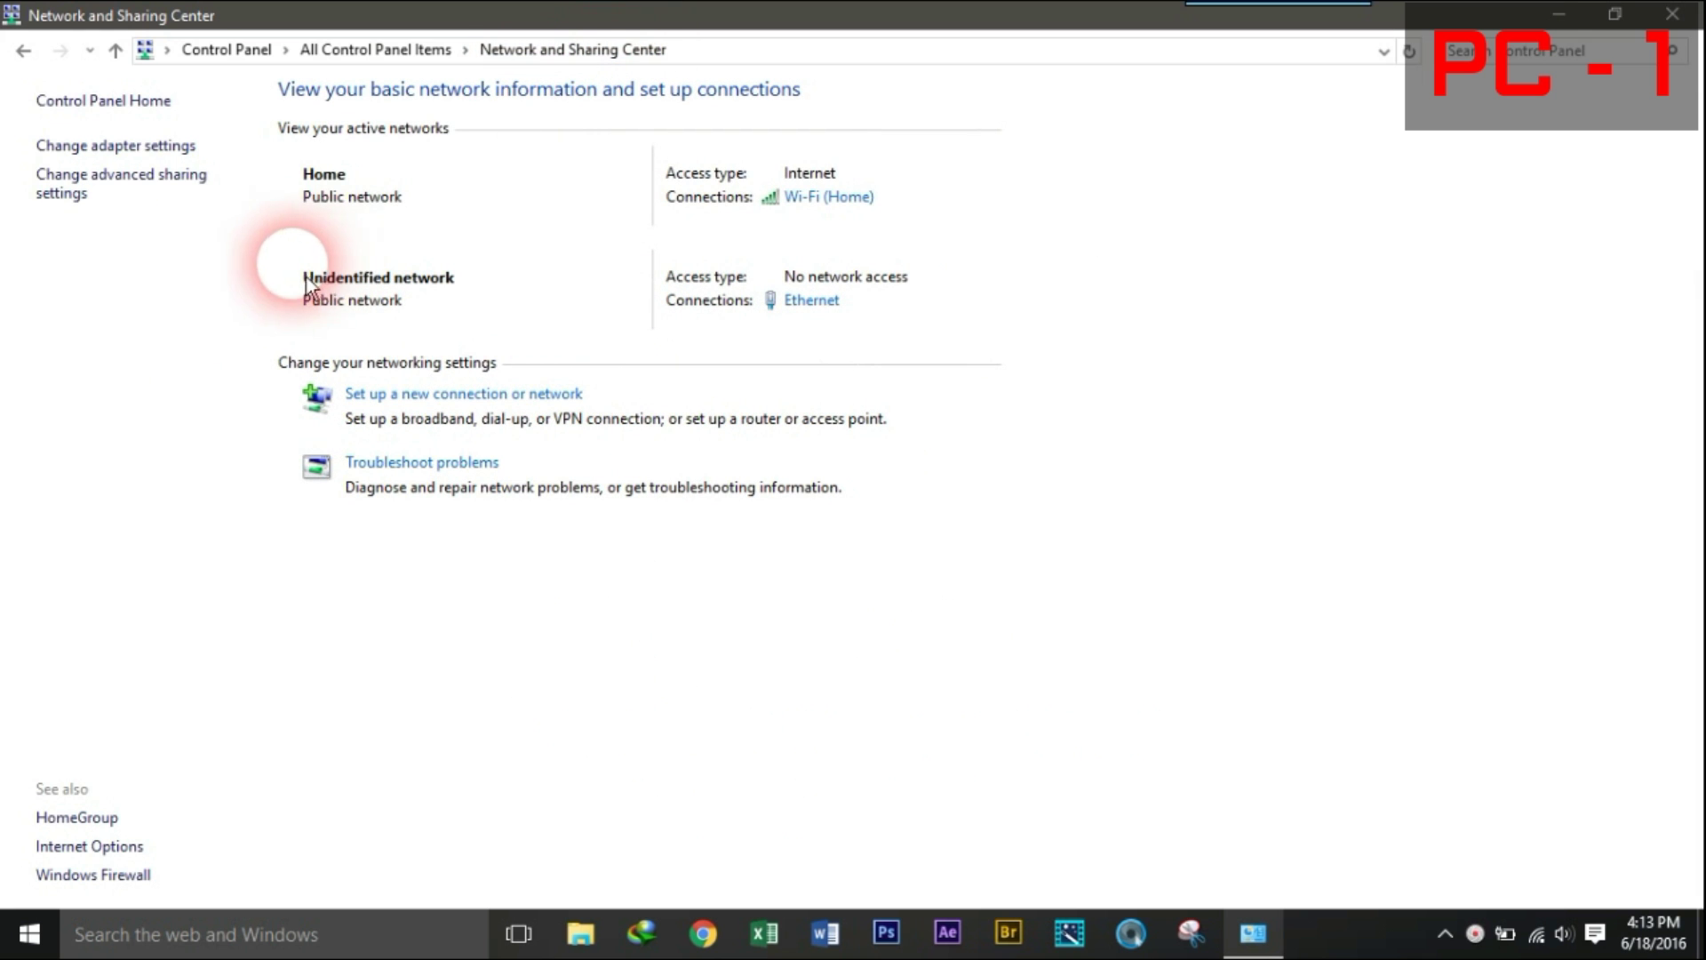
Bring up the Ethernet connection's Properties from the network adapters list
click(185, 157)
click(183, 164)
click(520, 369)
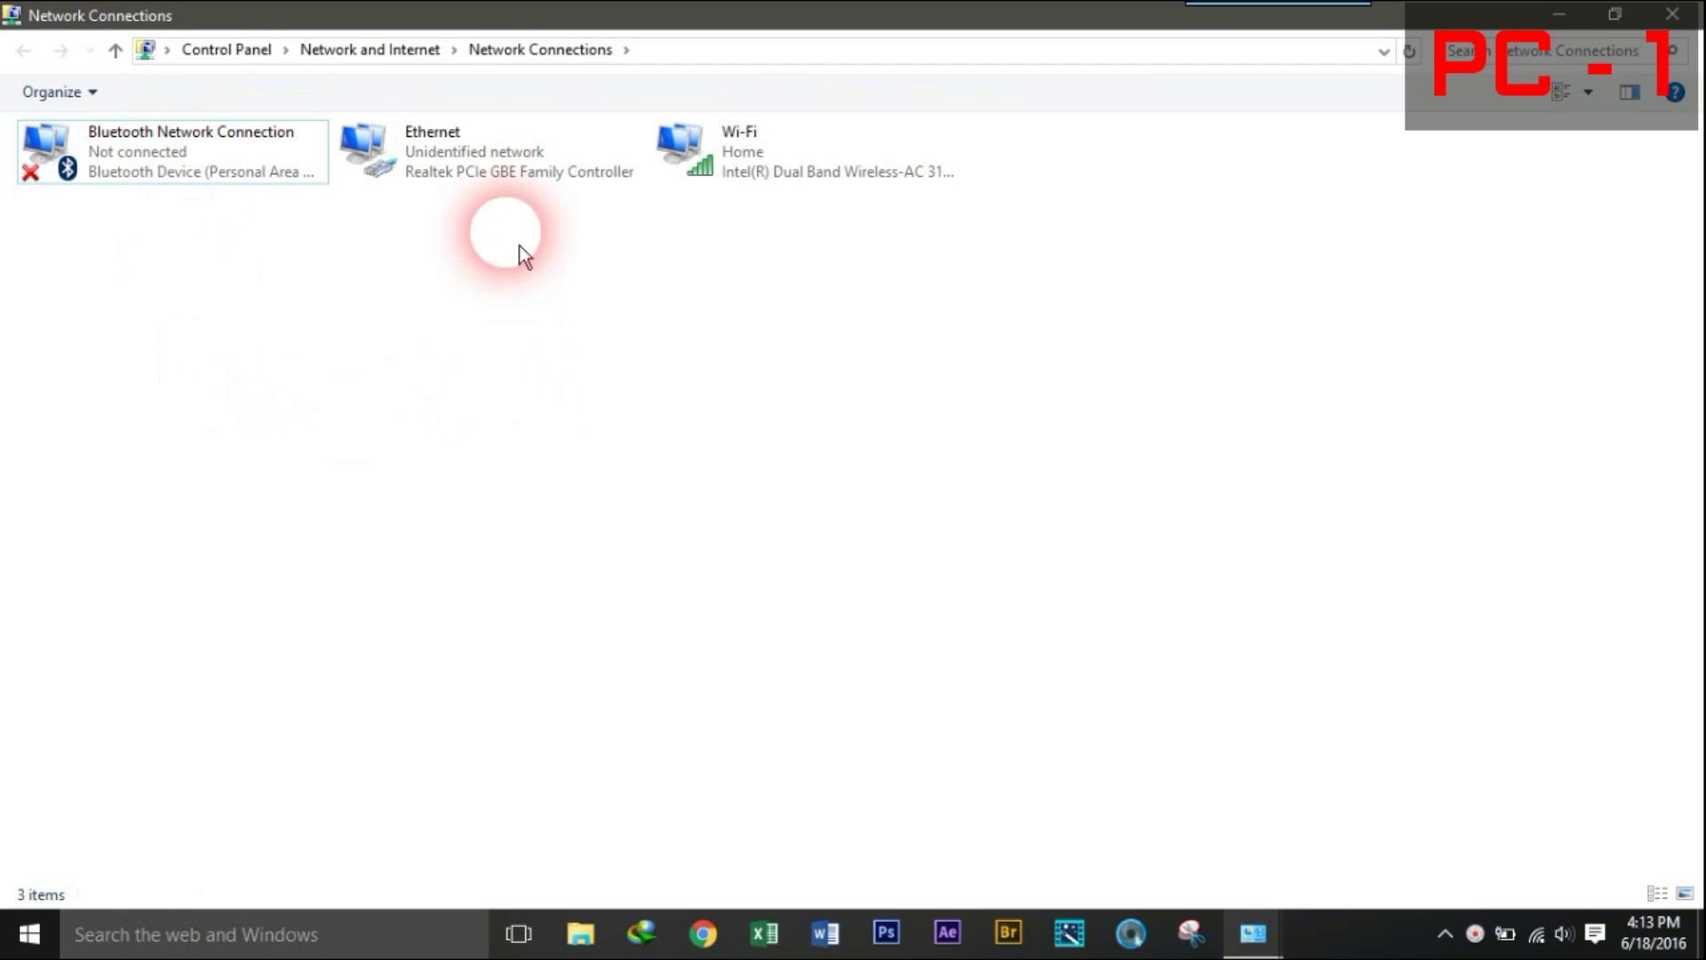
click(493, 164)
right_click(488, 155)
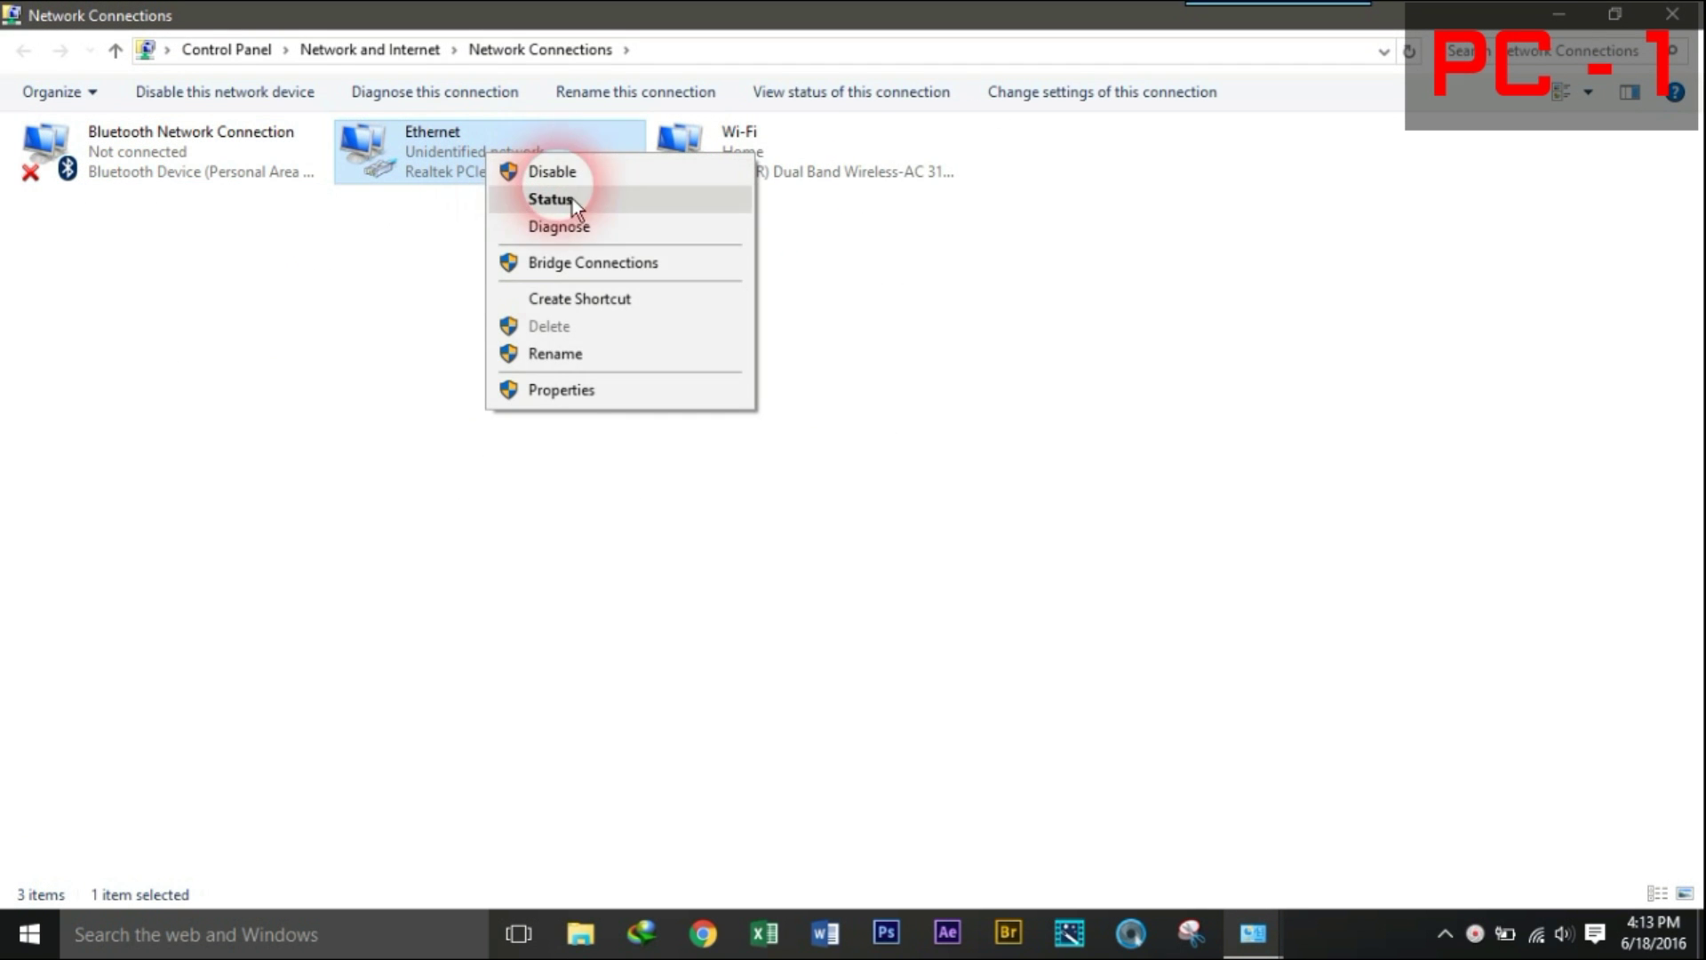
click(586, 393)
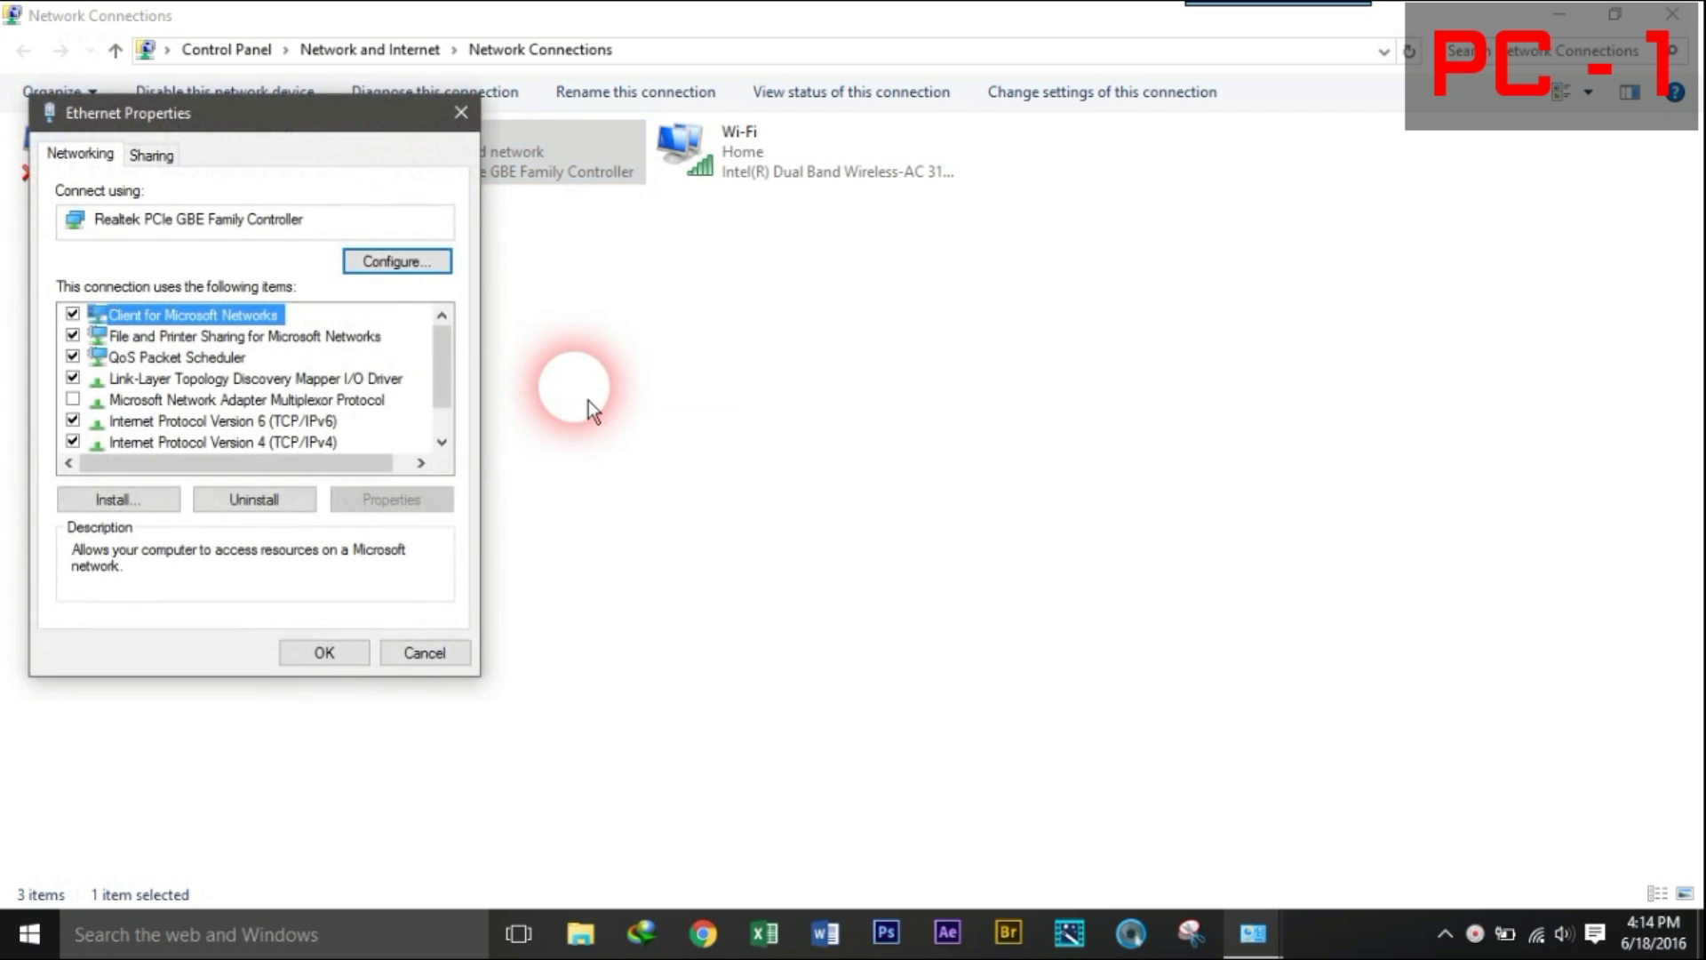
Open Internet Protocol Version 4 (TCP/IPv4) properties, showing 192.168.0.3 with mask 255.255.255.0
drag(278, 130, 875, 213)
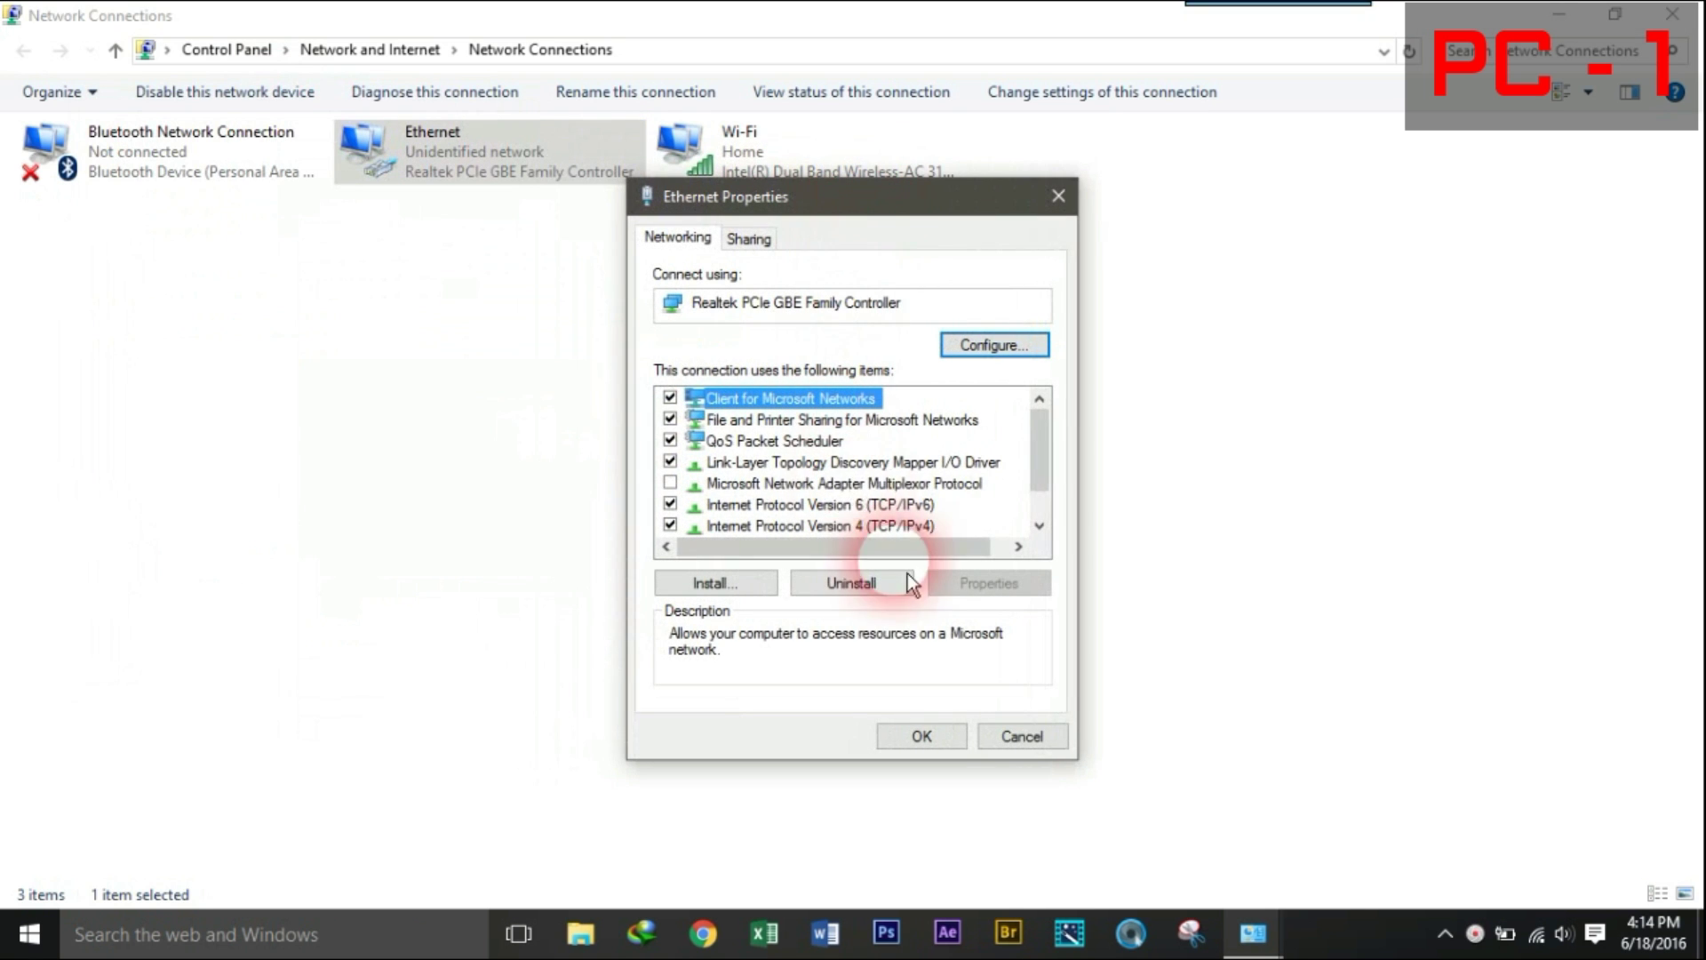
click(738, 421)
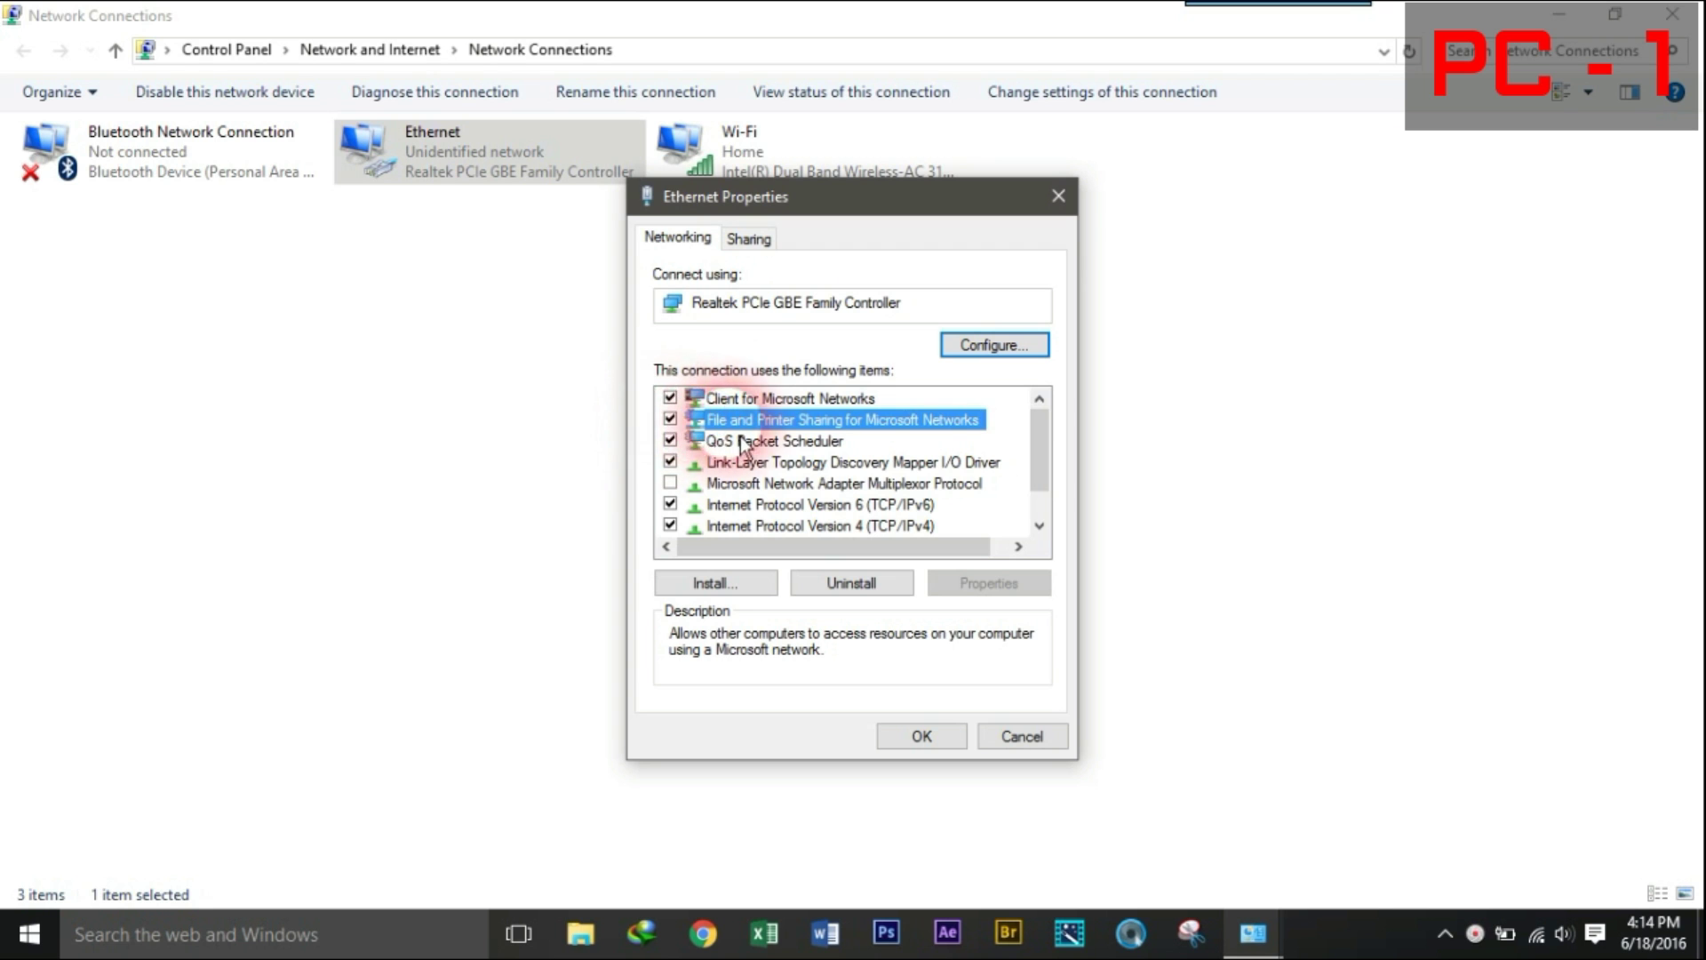
click(838, 526)
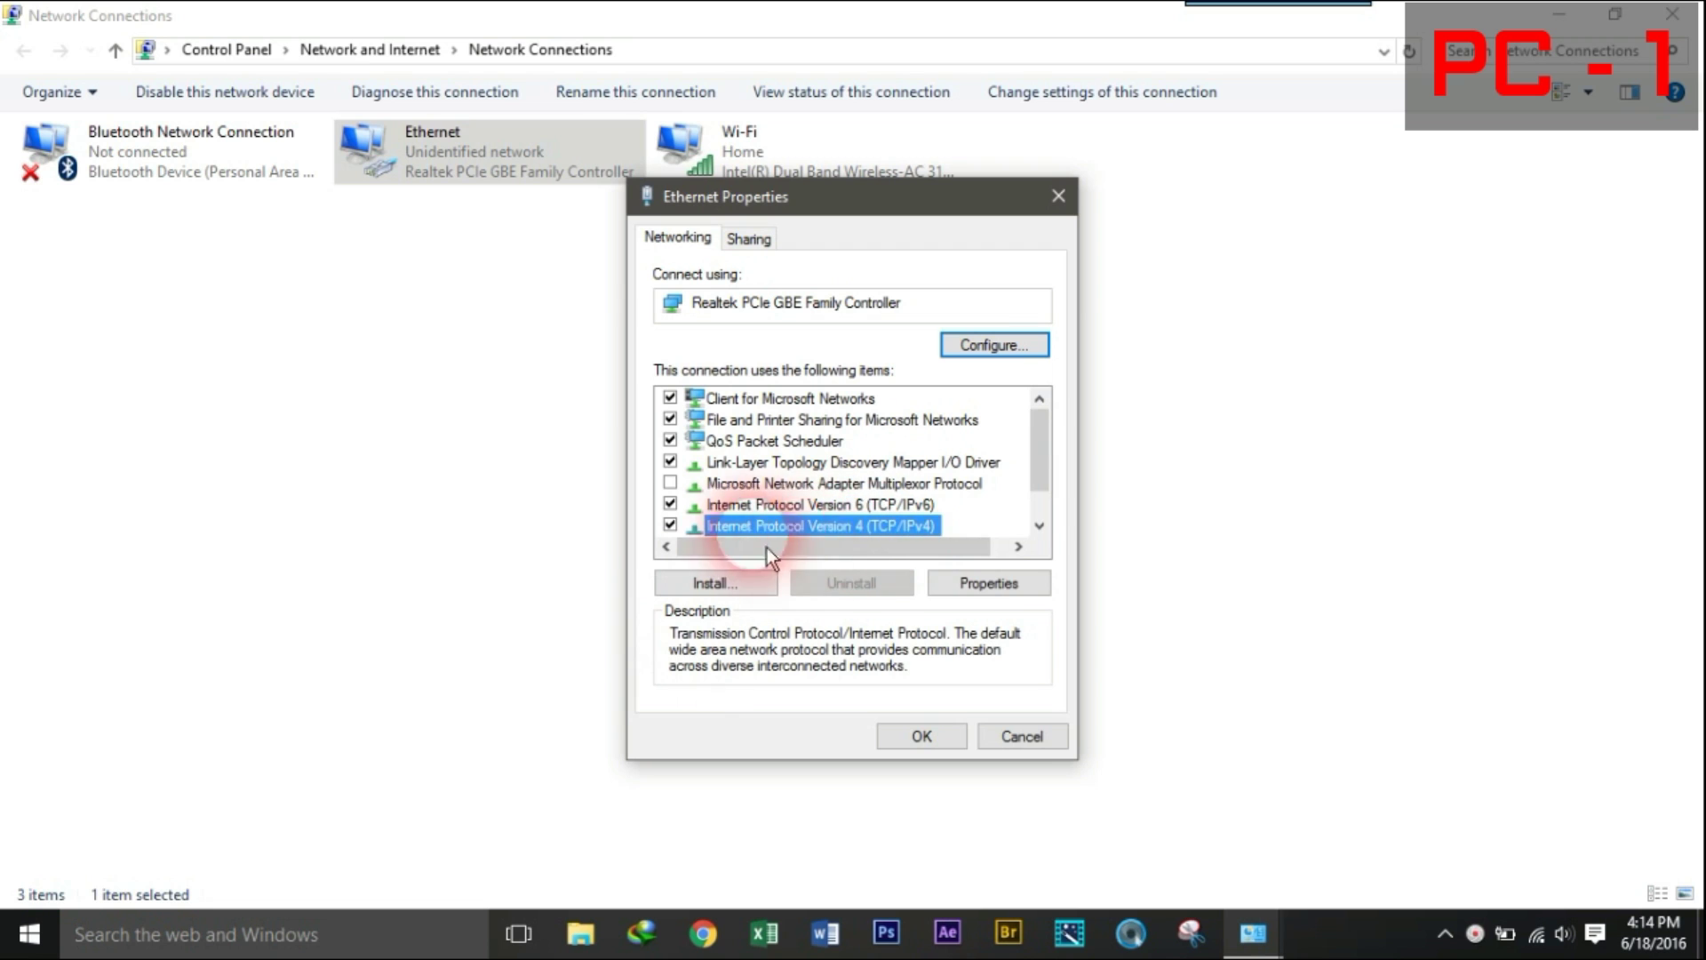
click(997, 604)
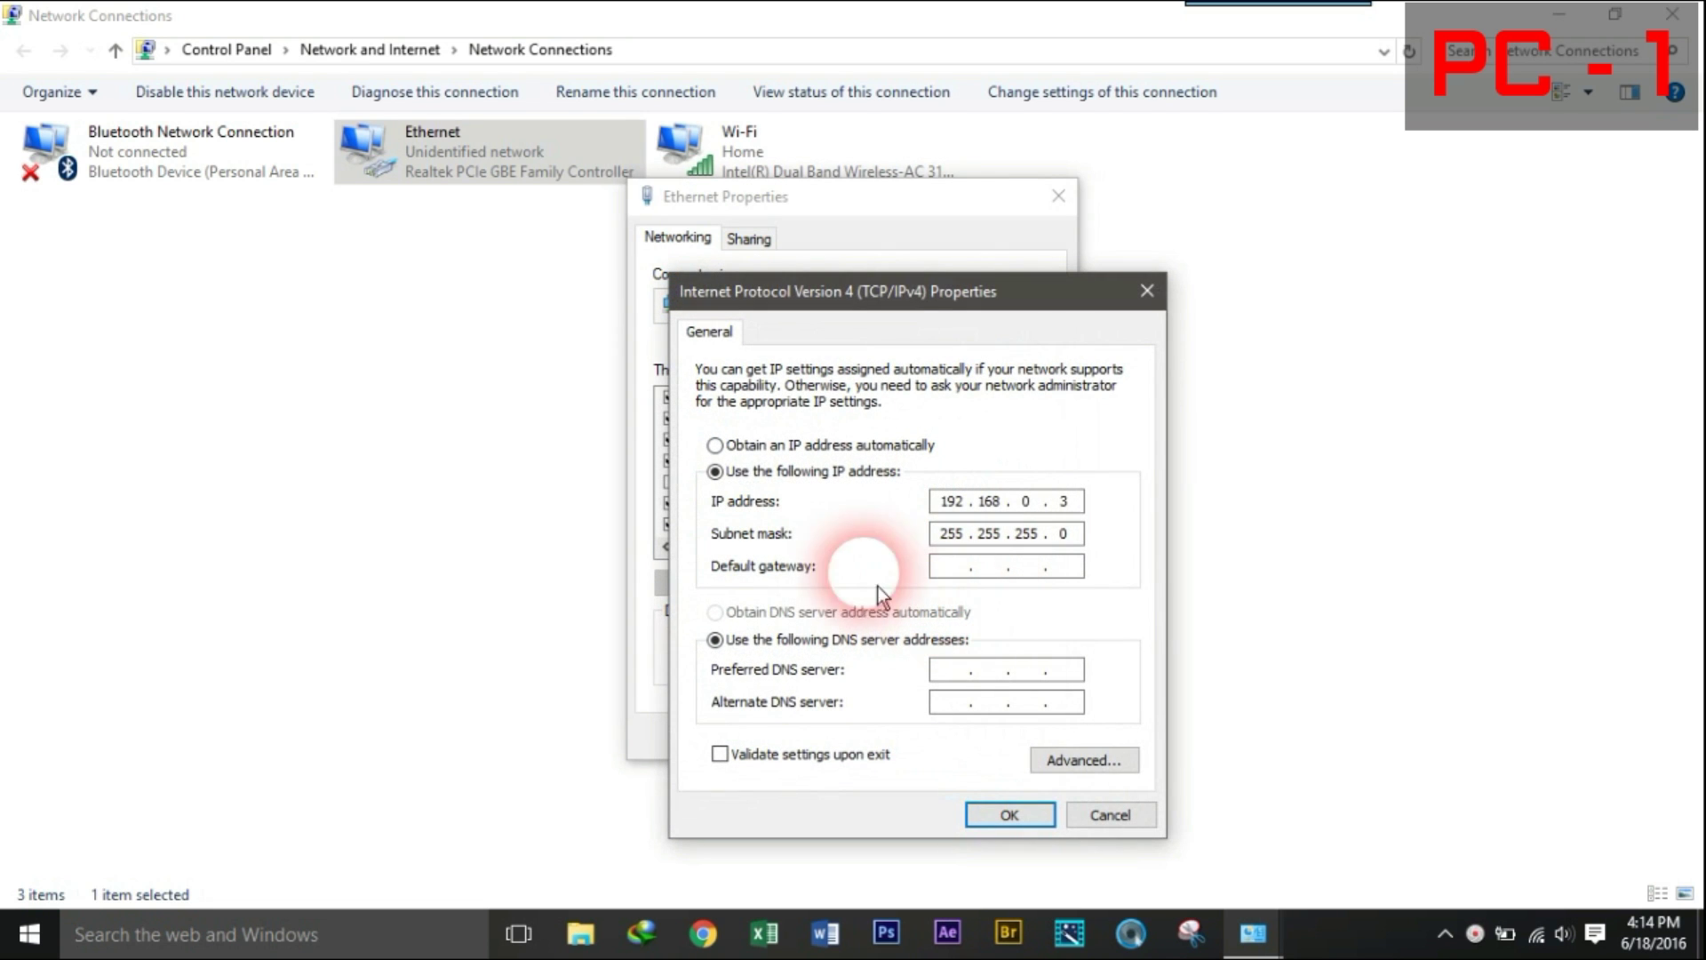
Switch PC 1's IPv4 to automatic addressing, then open PC 2's Ethernet adapter Properties
click(811, 445)
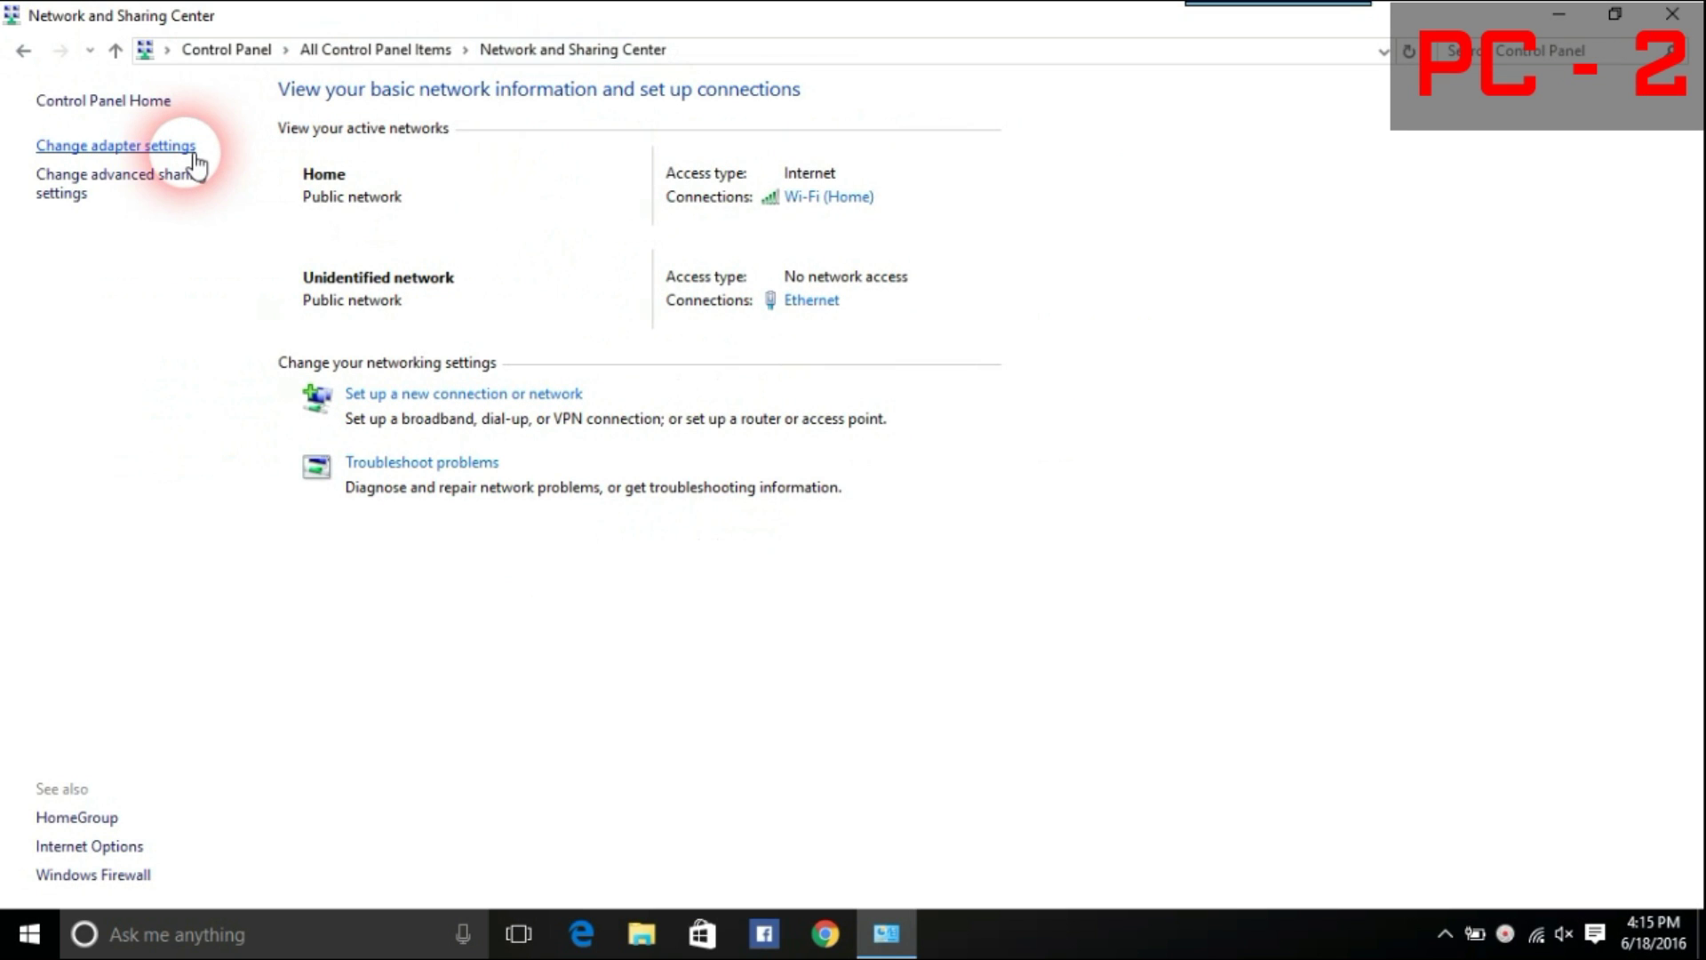
click(194, 153)
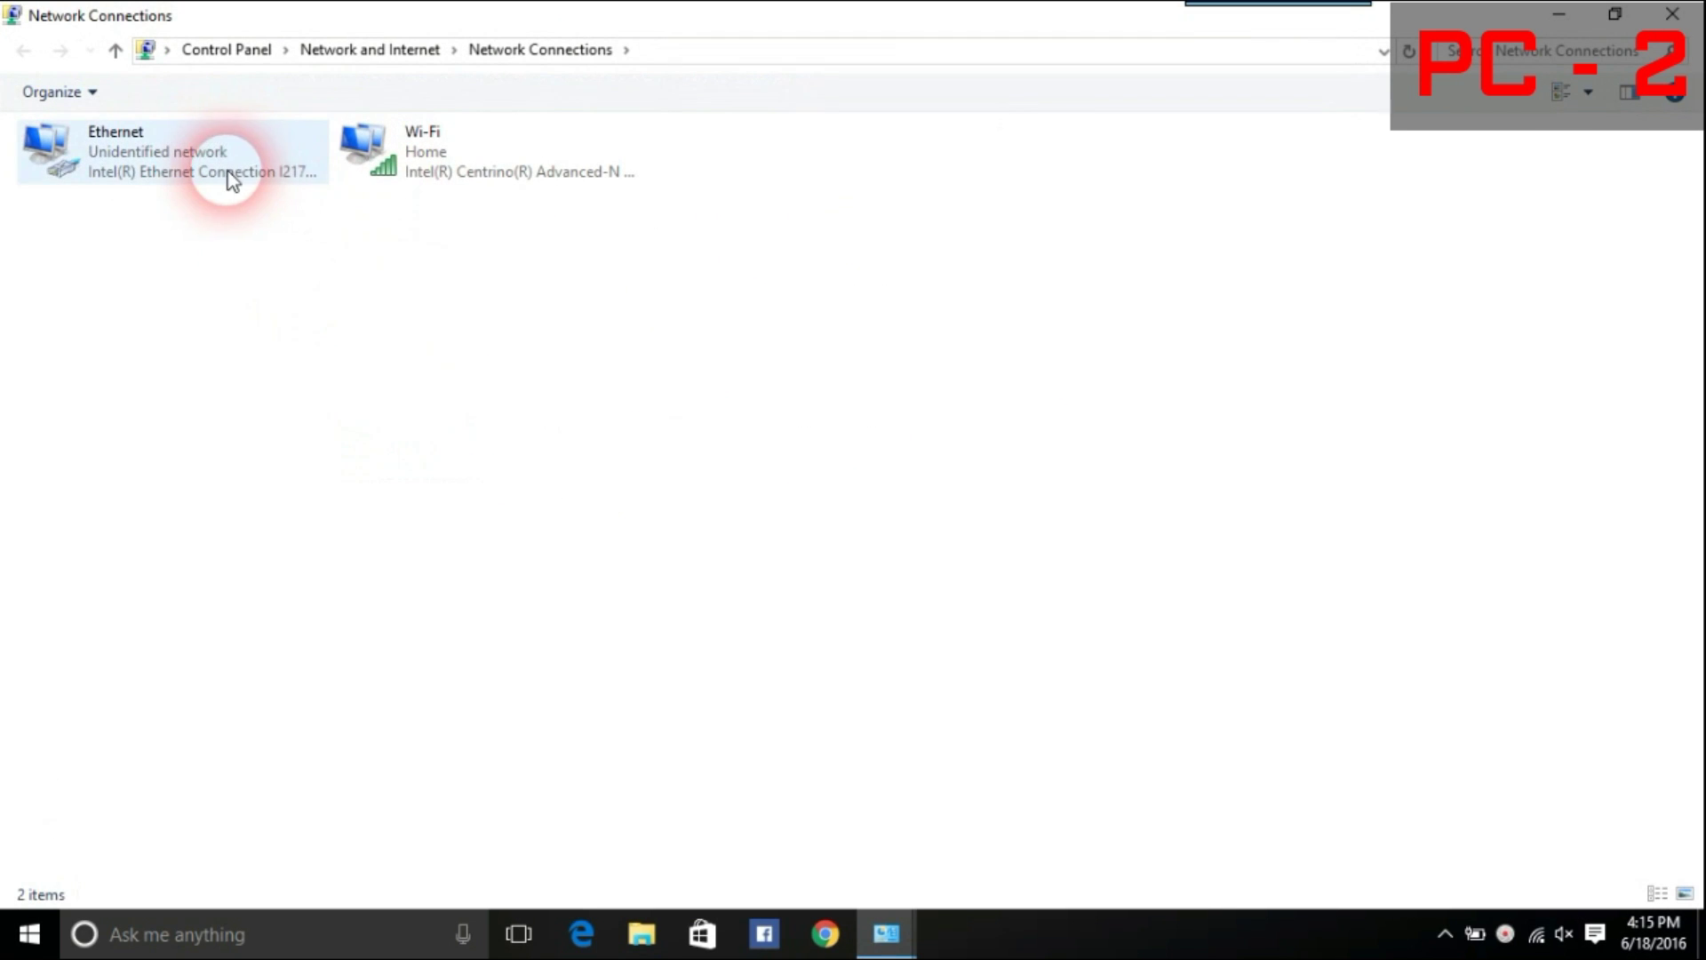
right_click(227, 172)
click(311, 402)
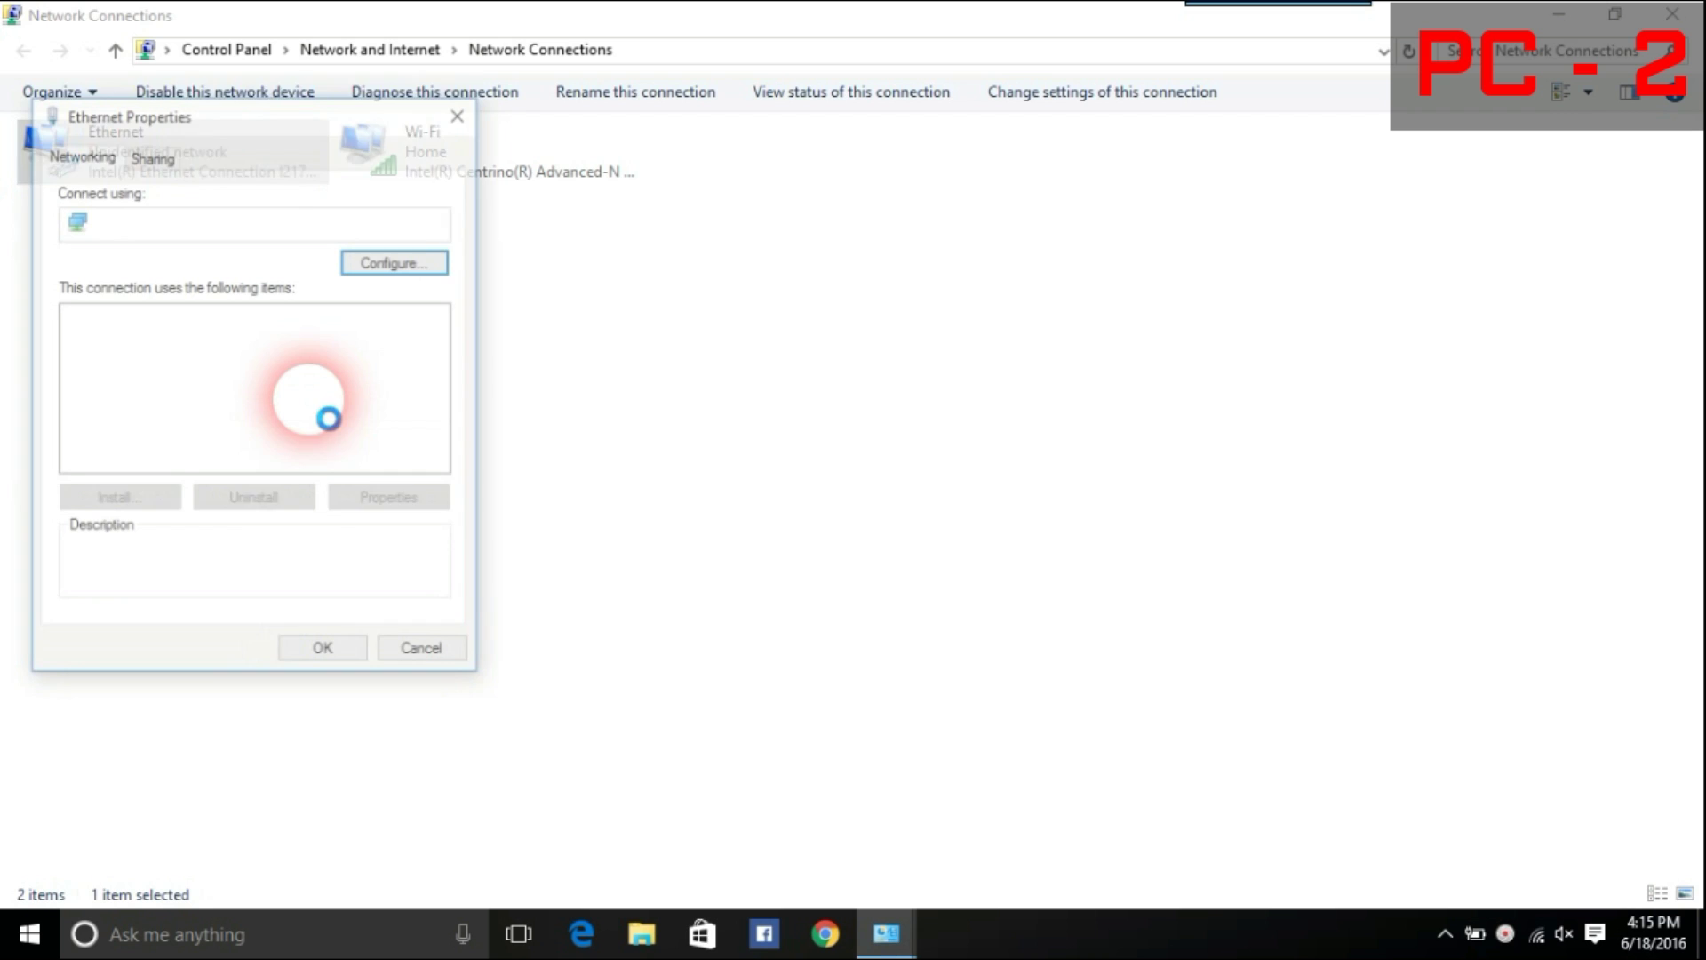
scroll(257, 381, down, 1)
scroll(251, 378, up, 1)
click(96, 336)
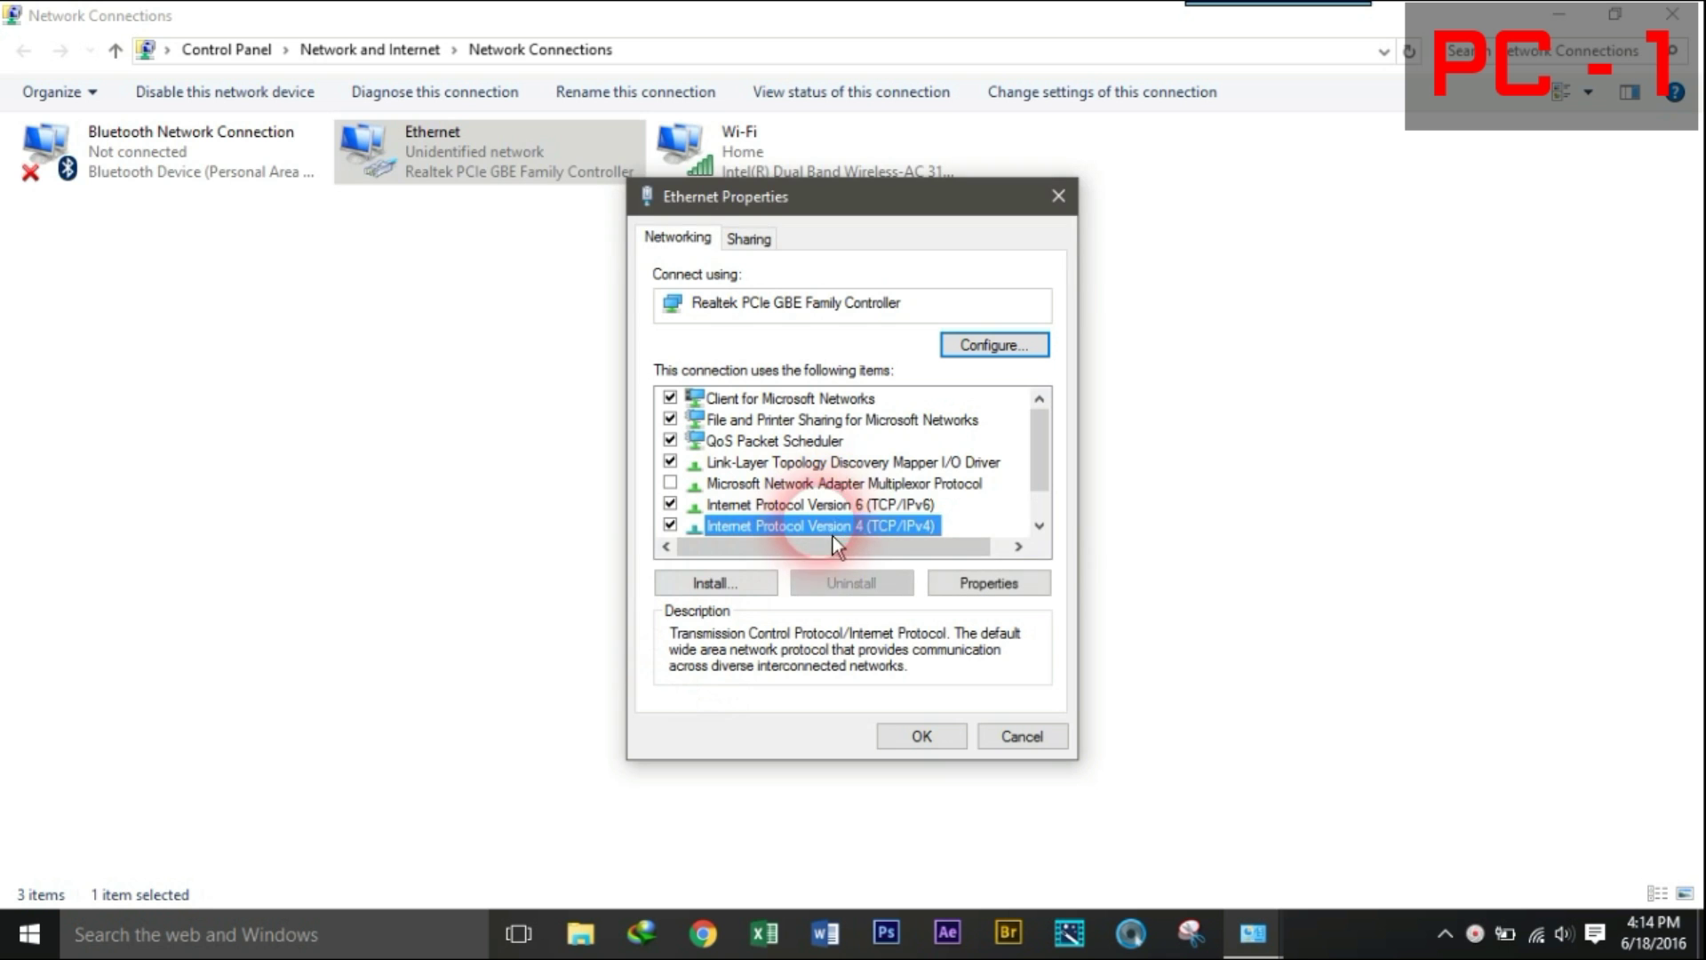
On PC 2, enter static IP 192.168.0.2 with subnet mask 255.255.255.0 in IPv4 properties
click(995, 591)
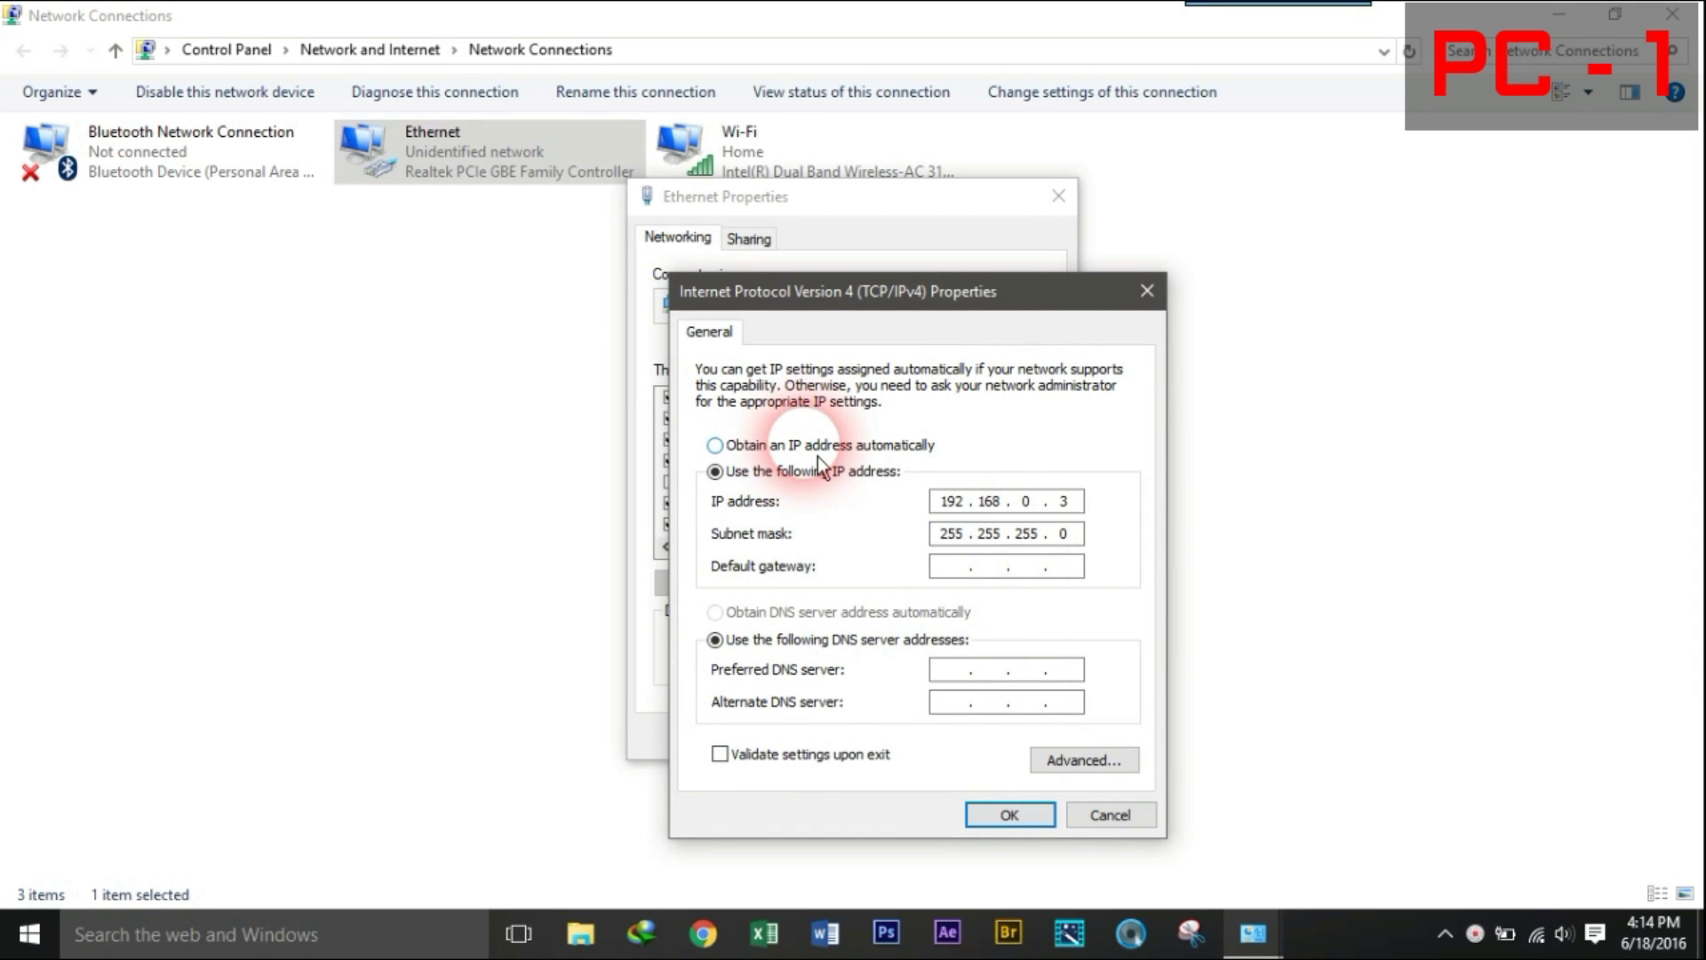
click(817, 455)
click(820, 472)
click(961, 513)
text(192 . )
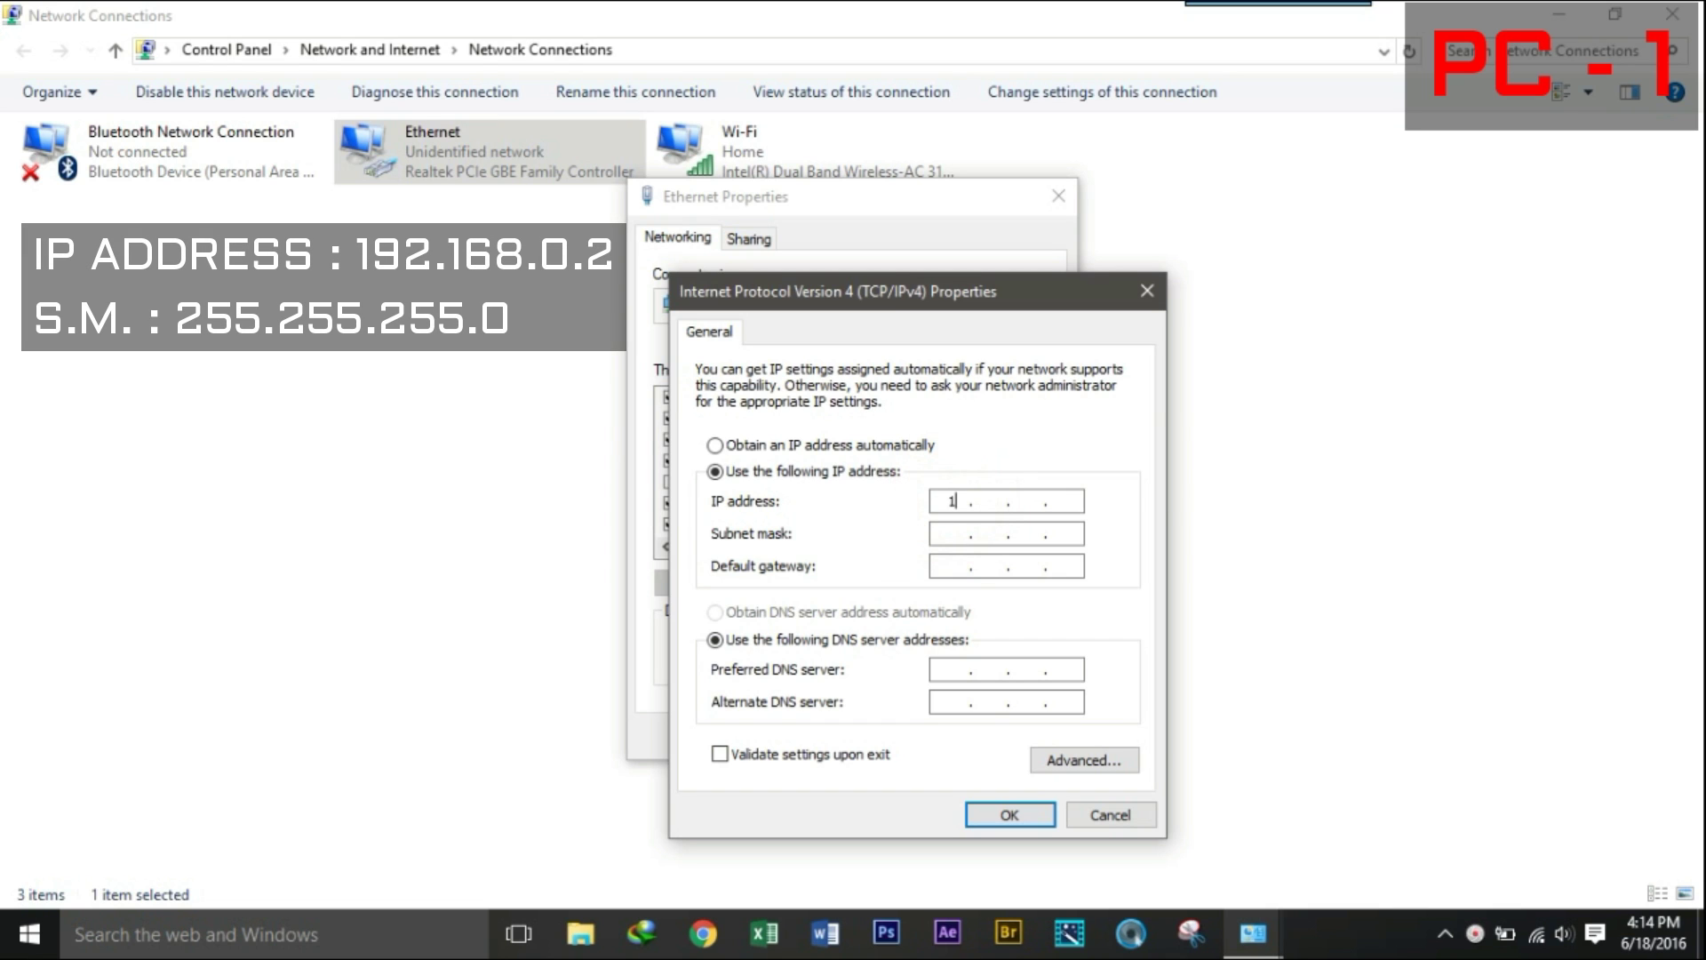
text(168 . 0)
click(1066, 504)
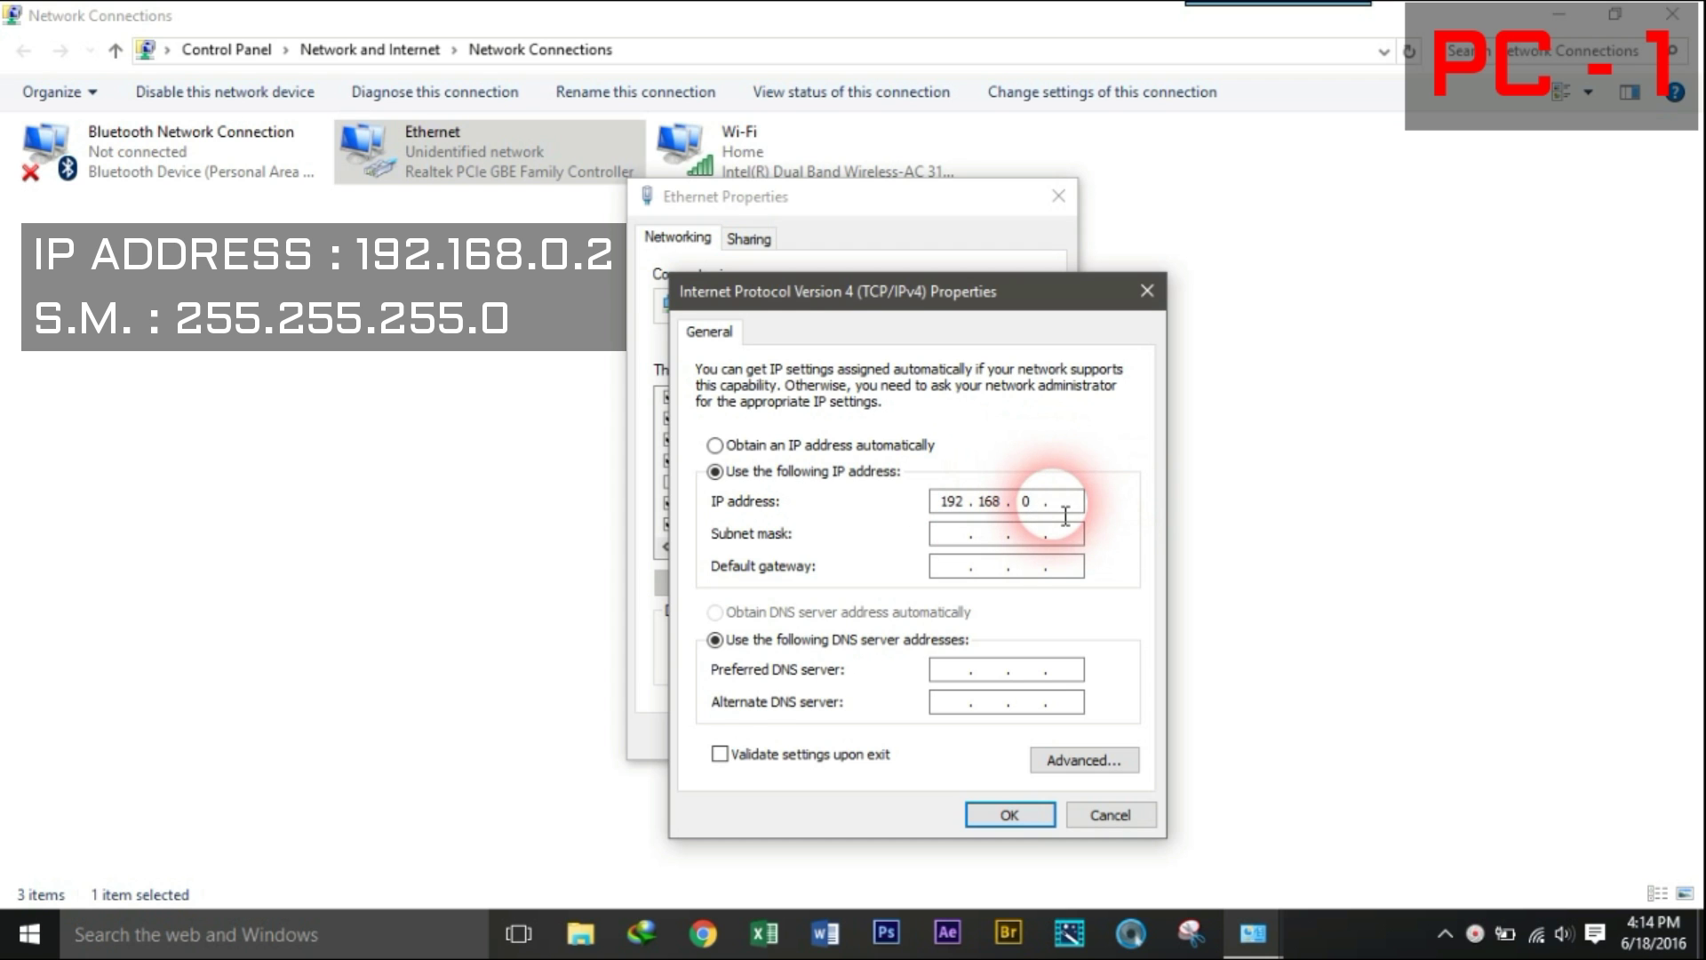
text(2)
click(999, 538)
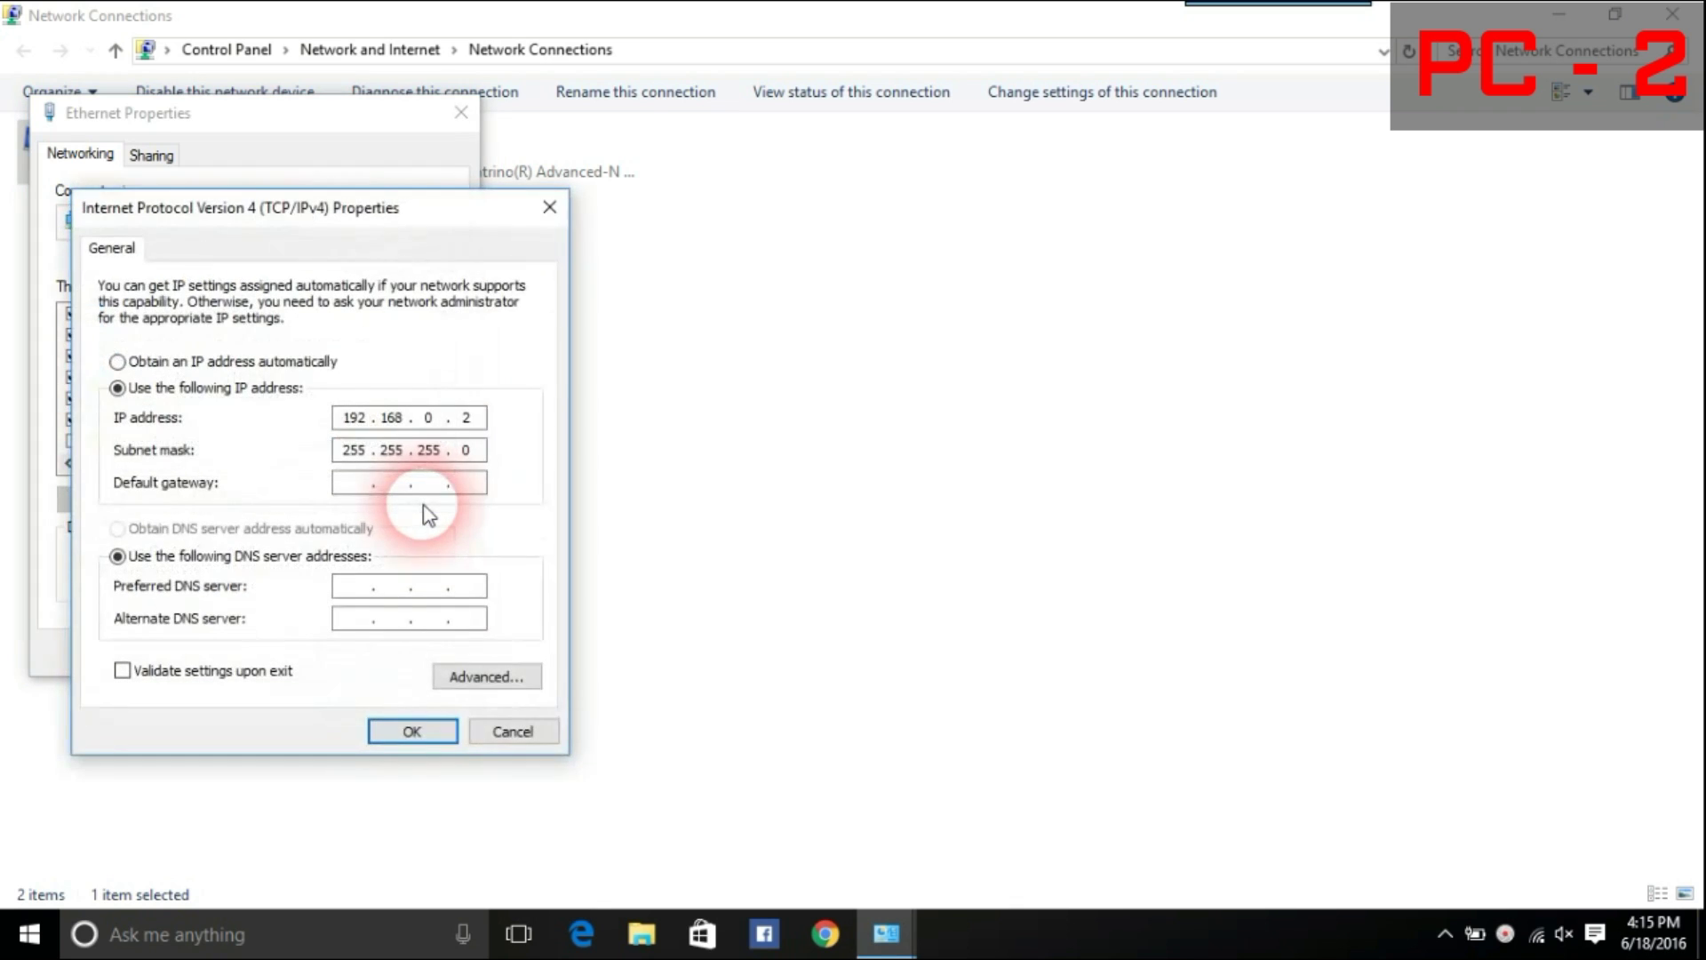
Re-enter PC 2's static IP as 192.168.0.3 and auto-fill subnet mask 255.255.255.0
click(293, 361)
click(271, 388)
click(366, 423)
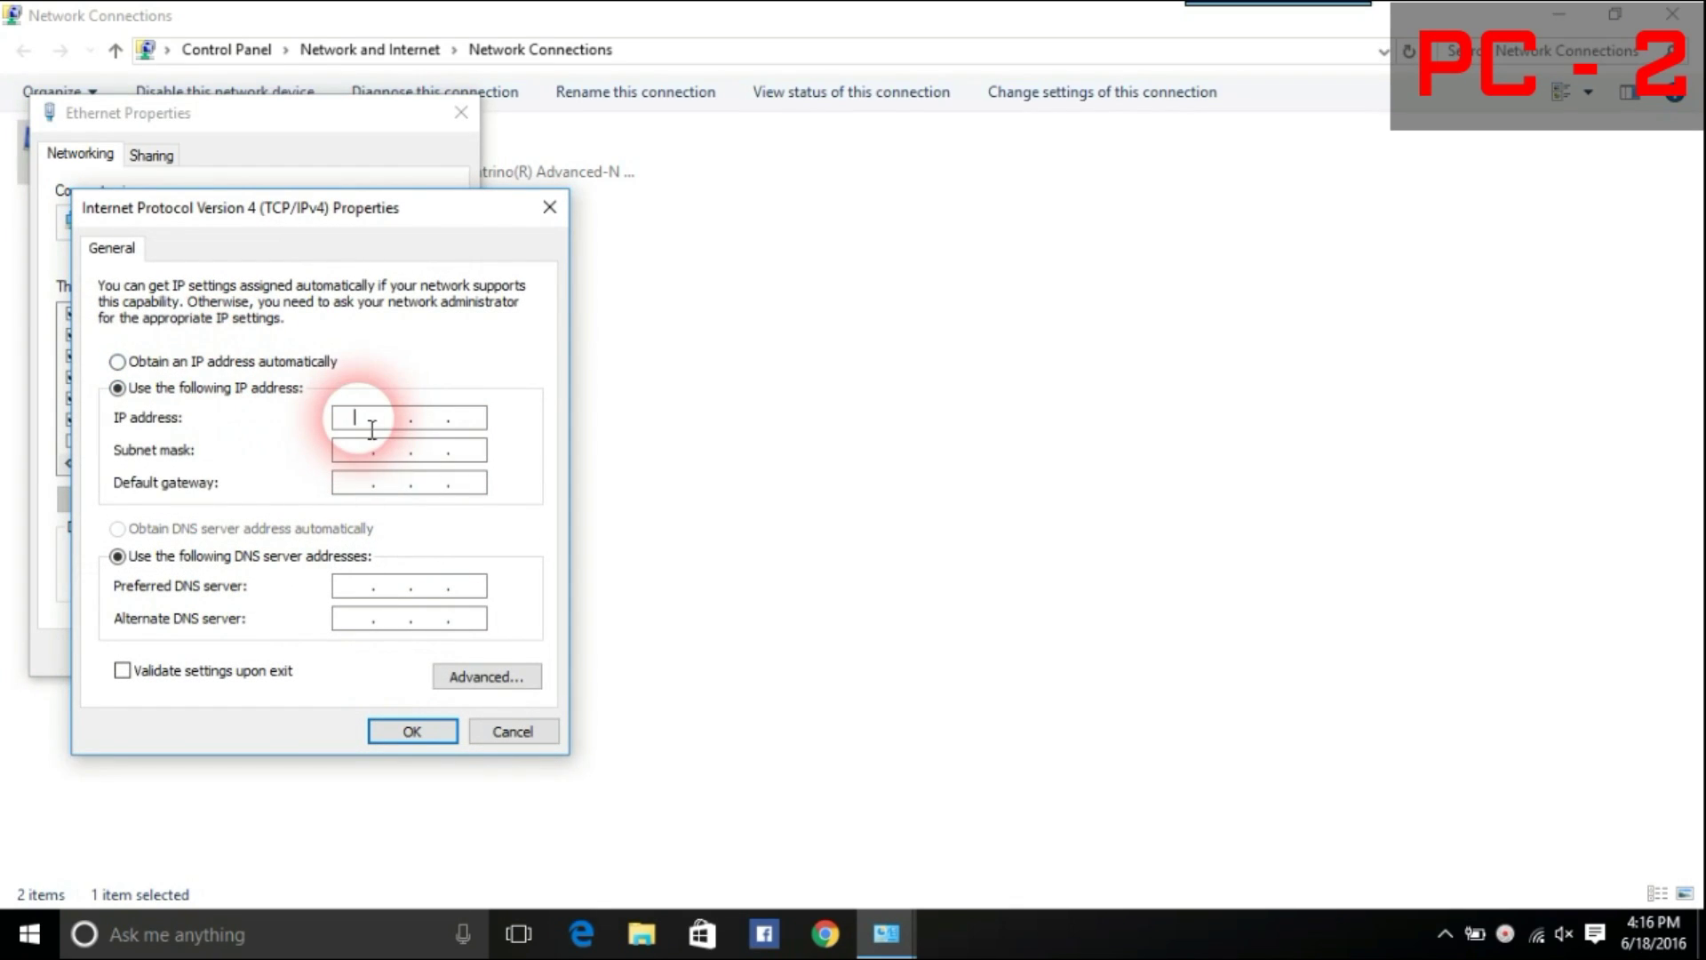
text(192 . )
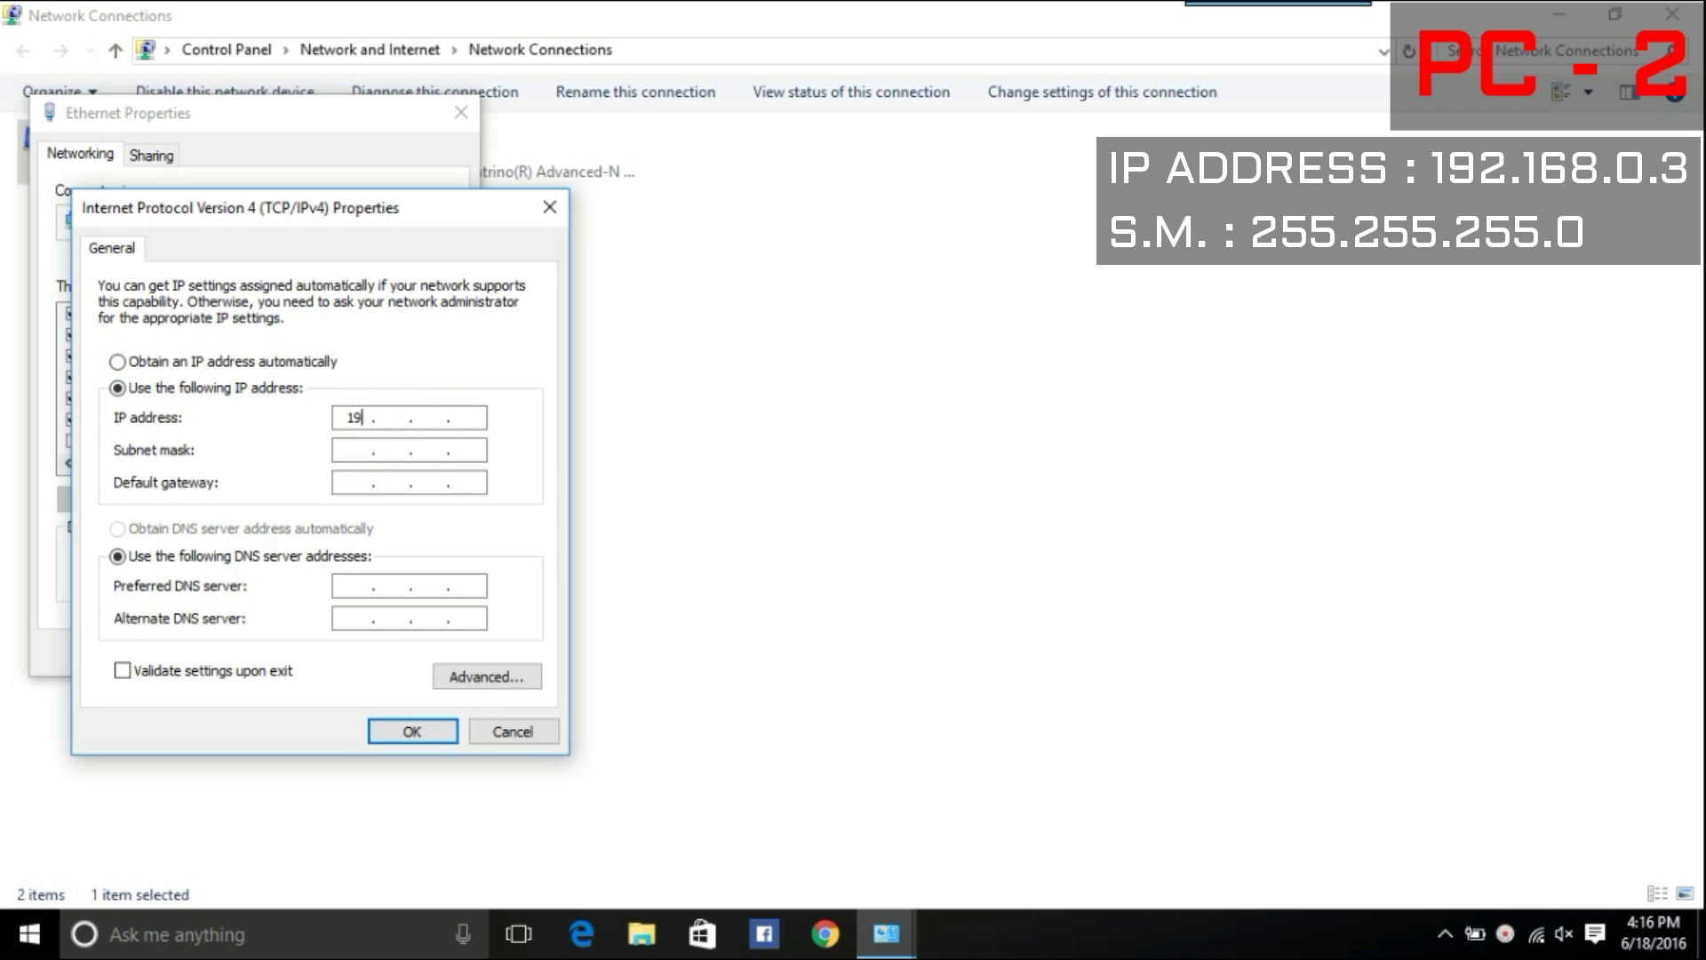
text(168 . 0)
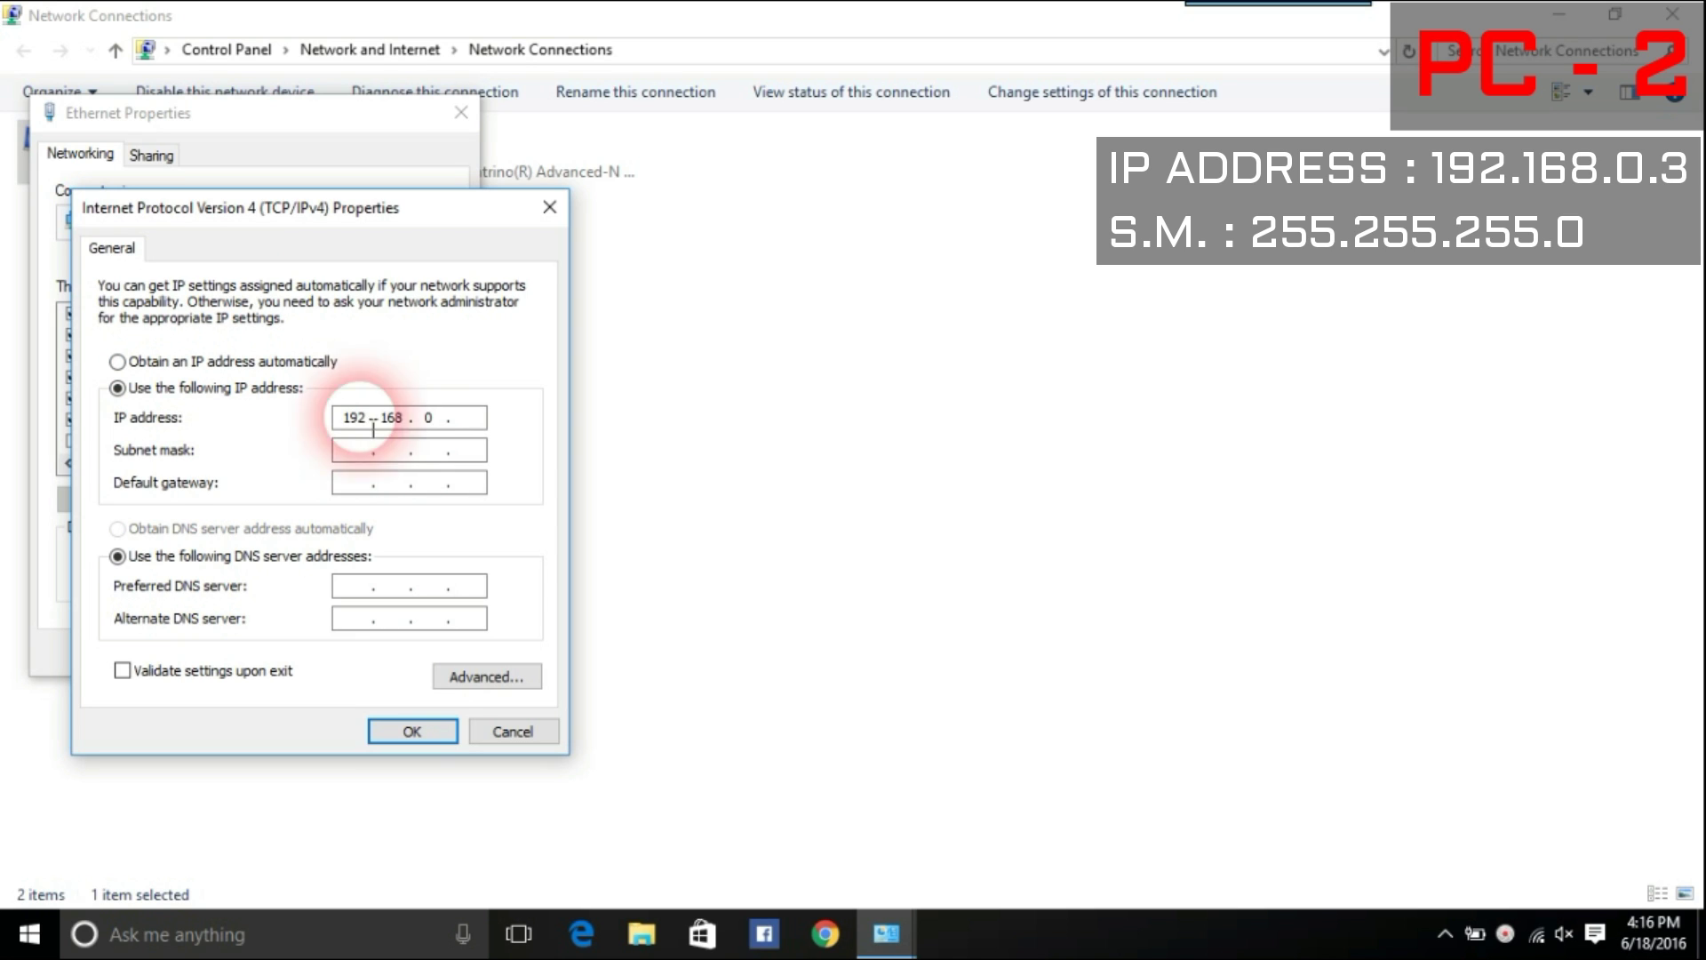
click(464, 418)
text(3)
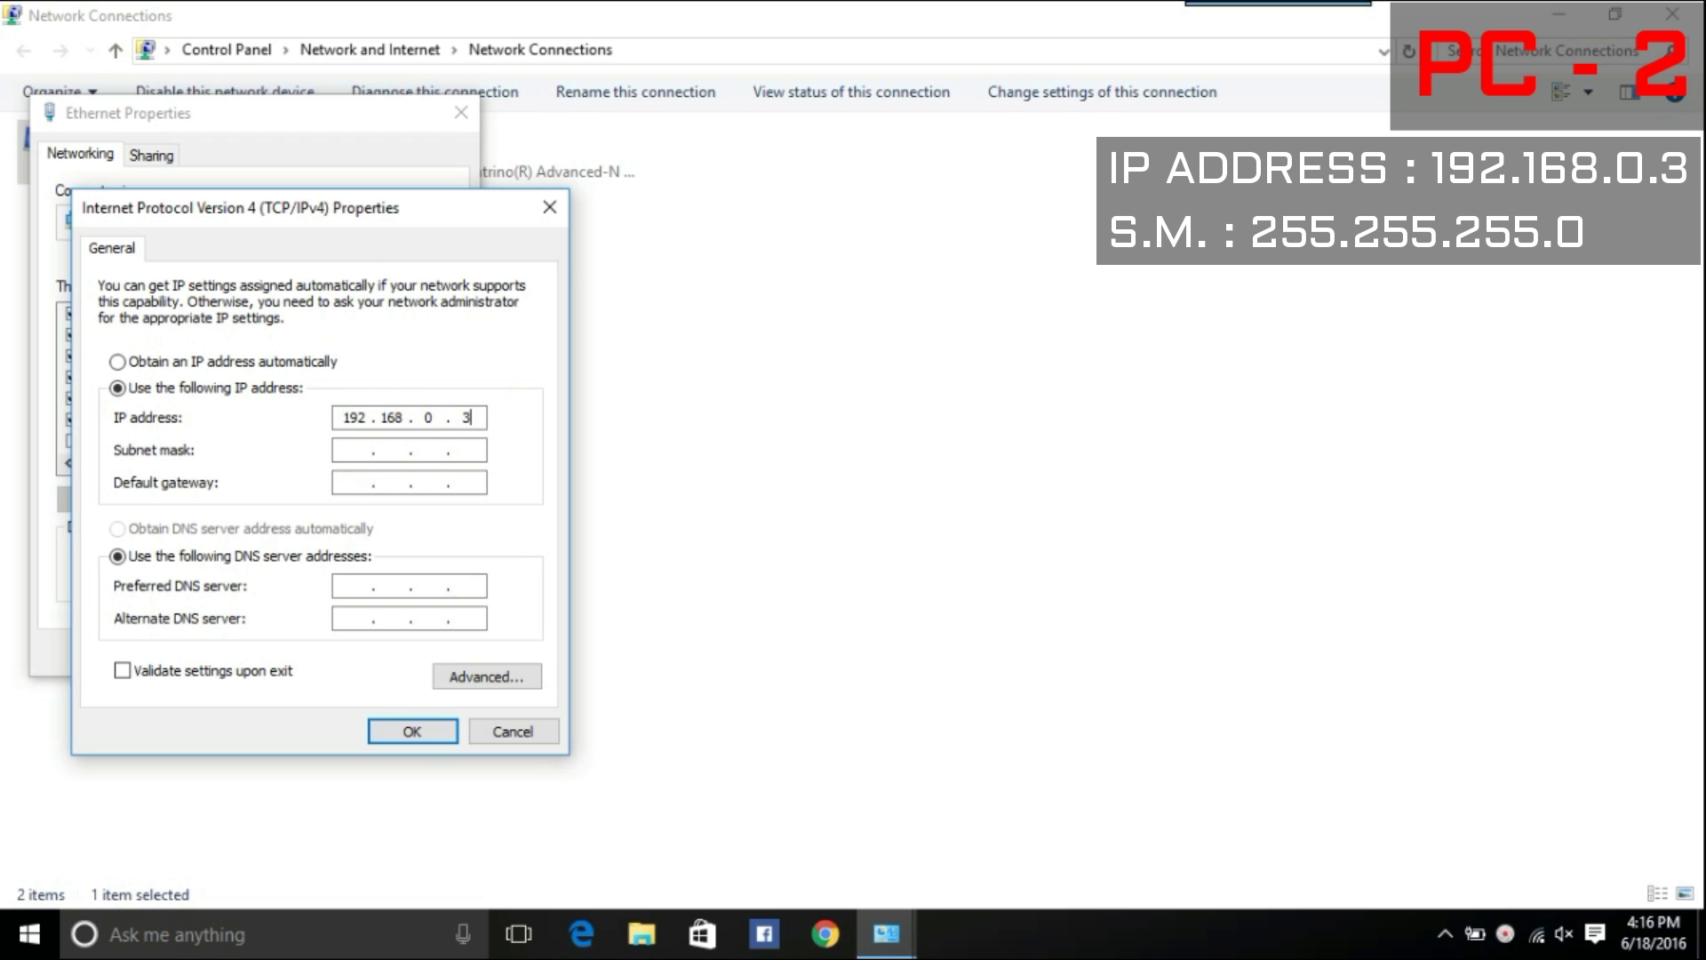
click(435, 452)
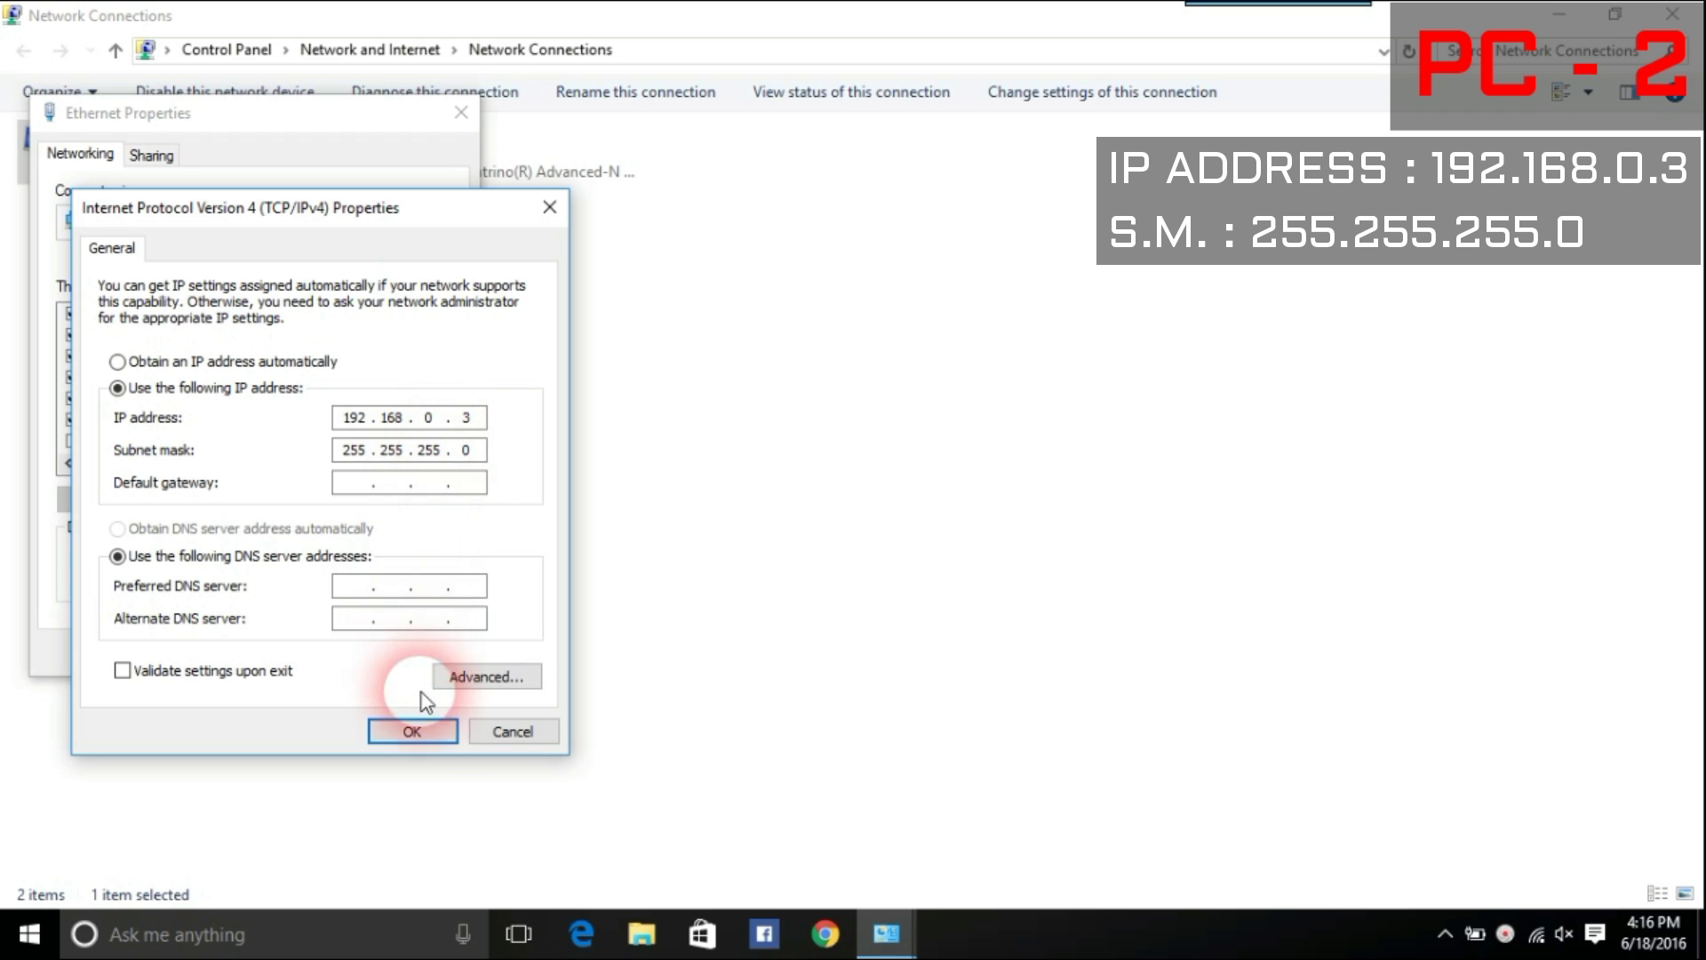
click(423, 731)
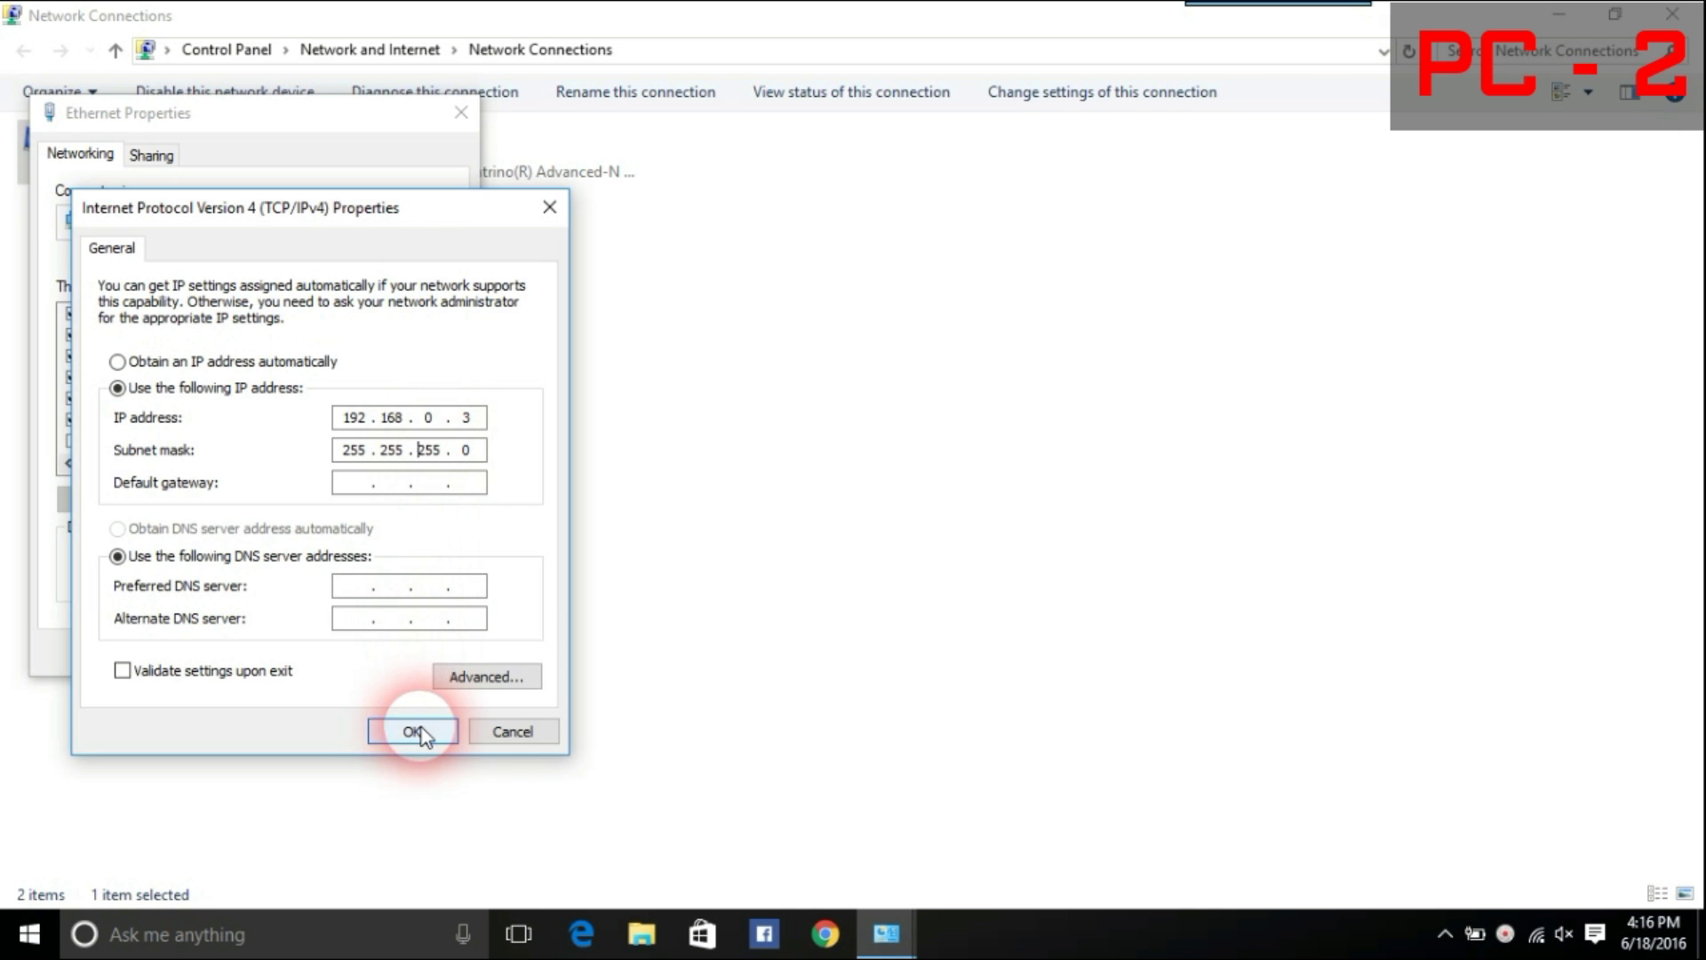
Save PC 2's IP settings, then check PC 1's computer name DESKTOP-GM1OMI6 in System properties
click(422, 731)
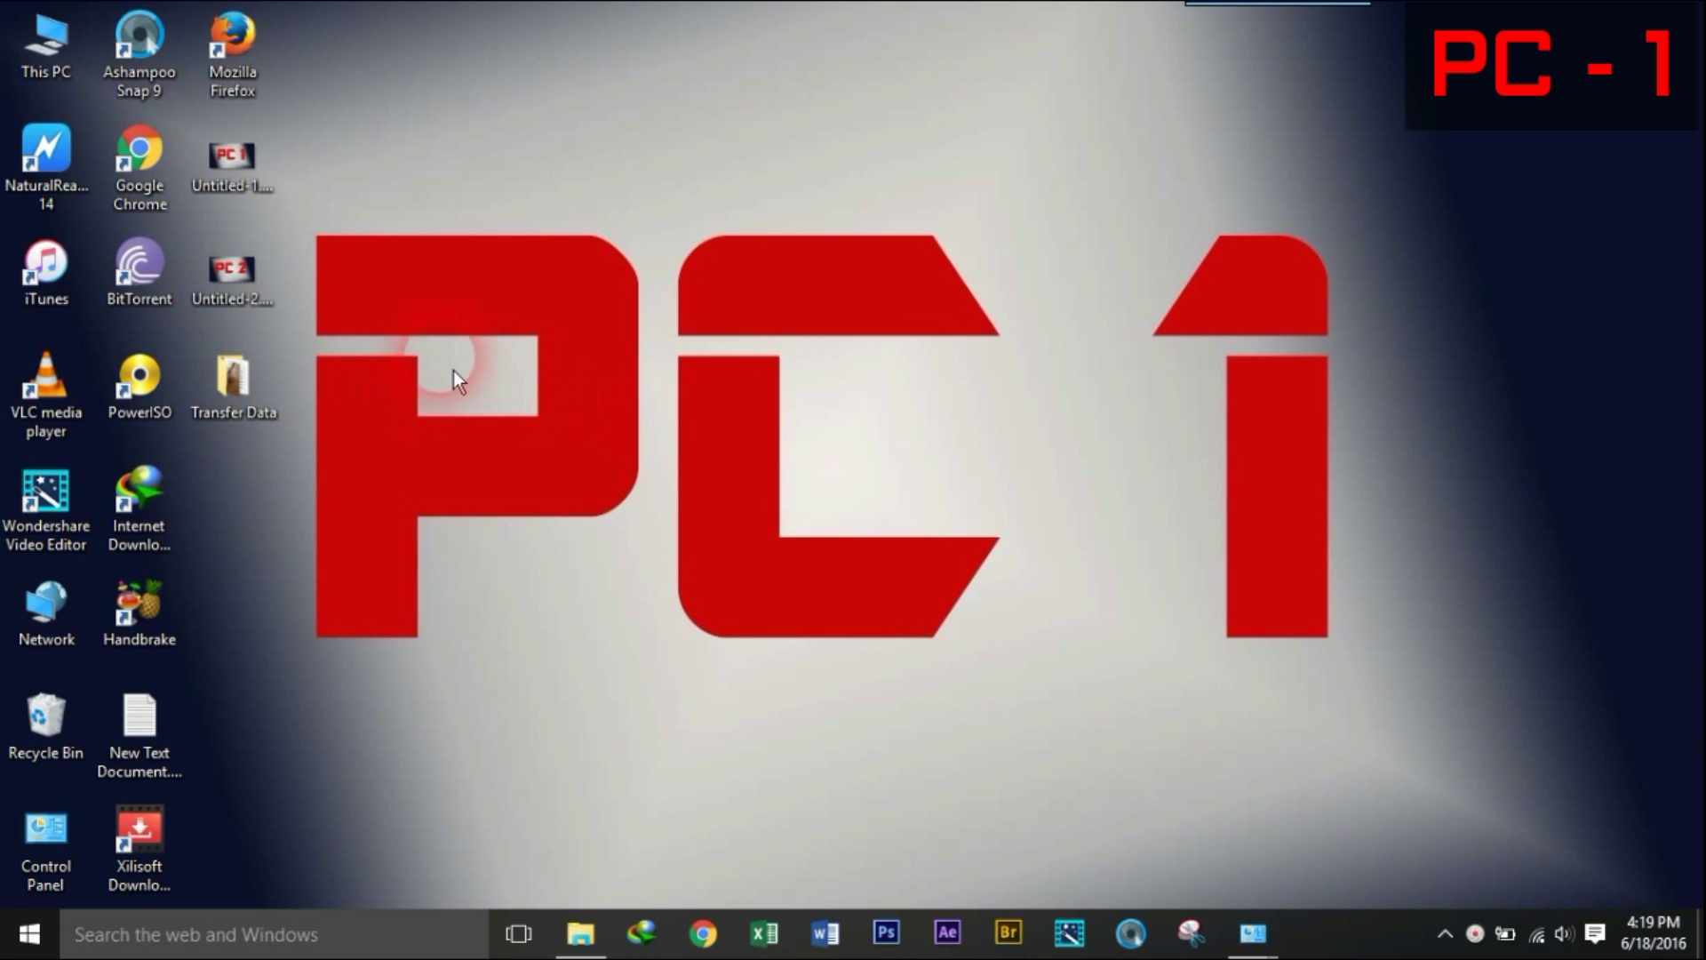
right_click(55, 66)
click(164, 358)
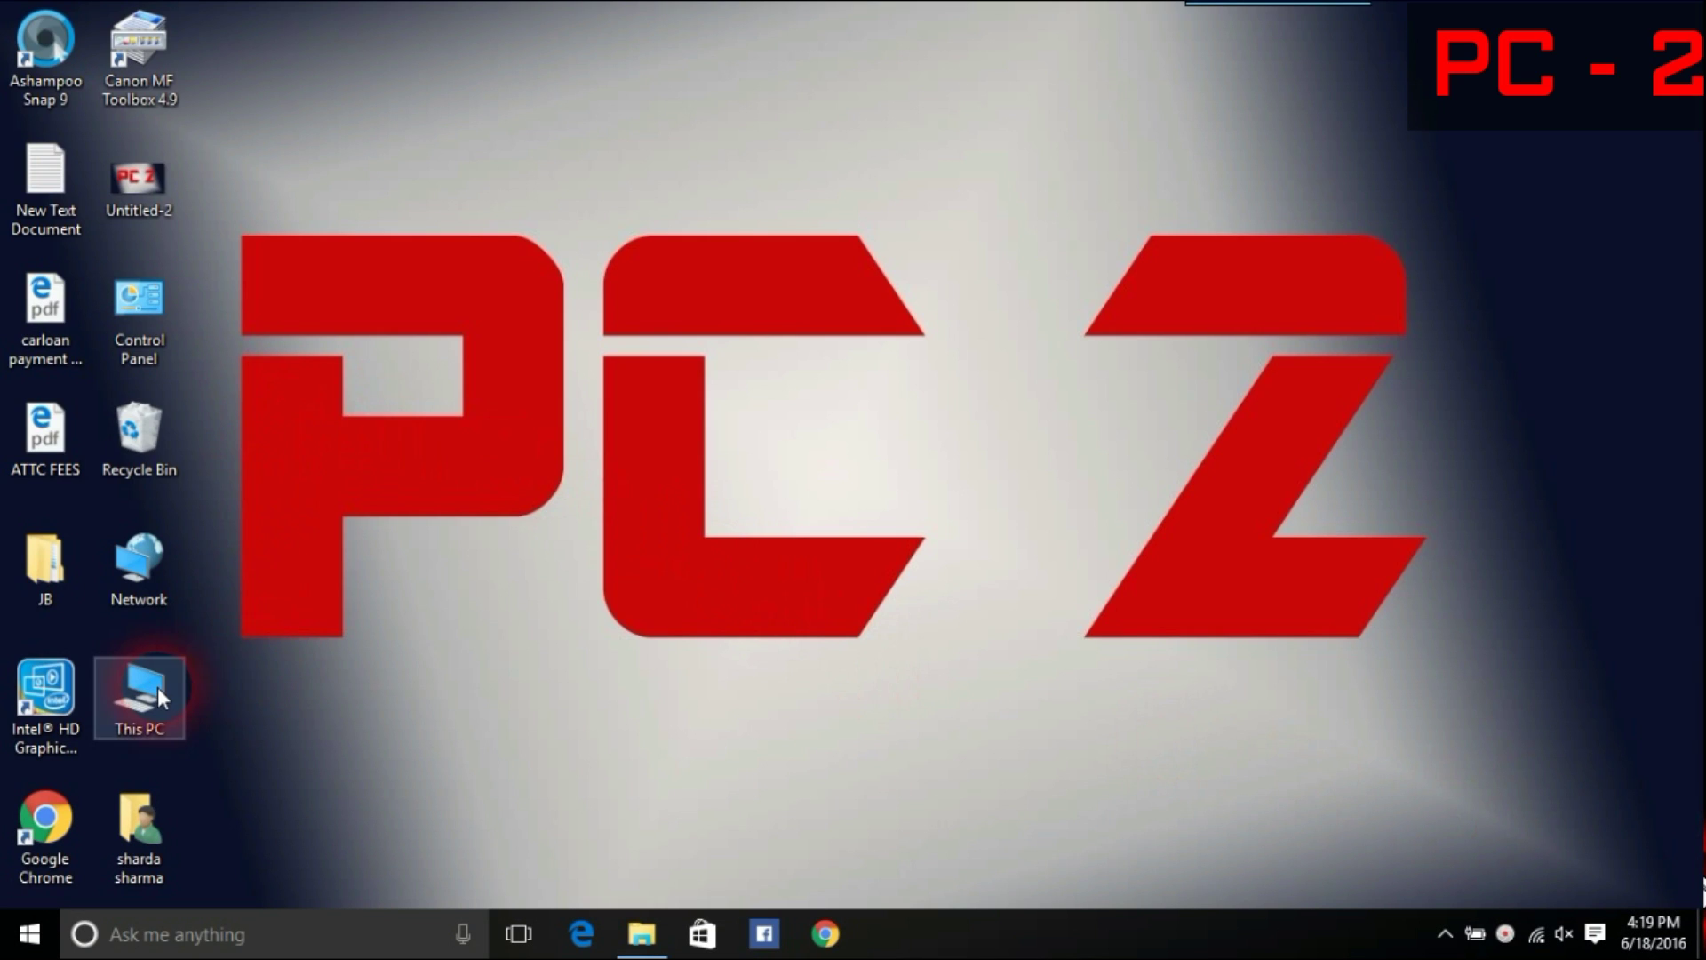
right_click(158, 686)
click(201, 666)
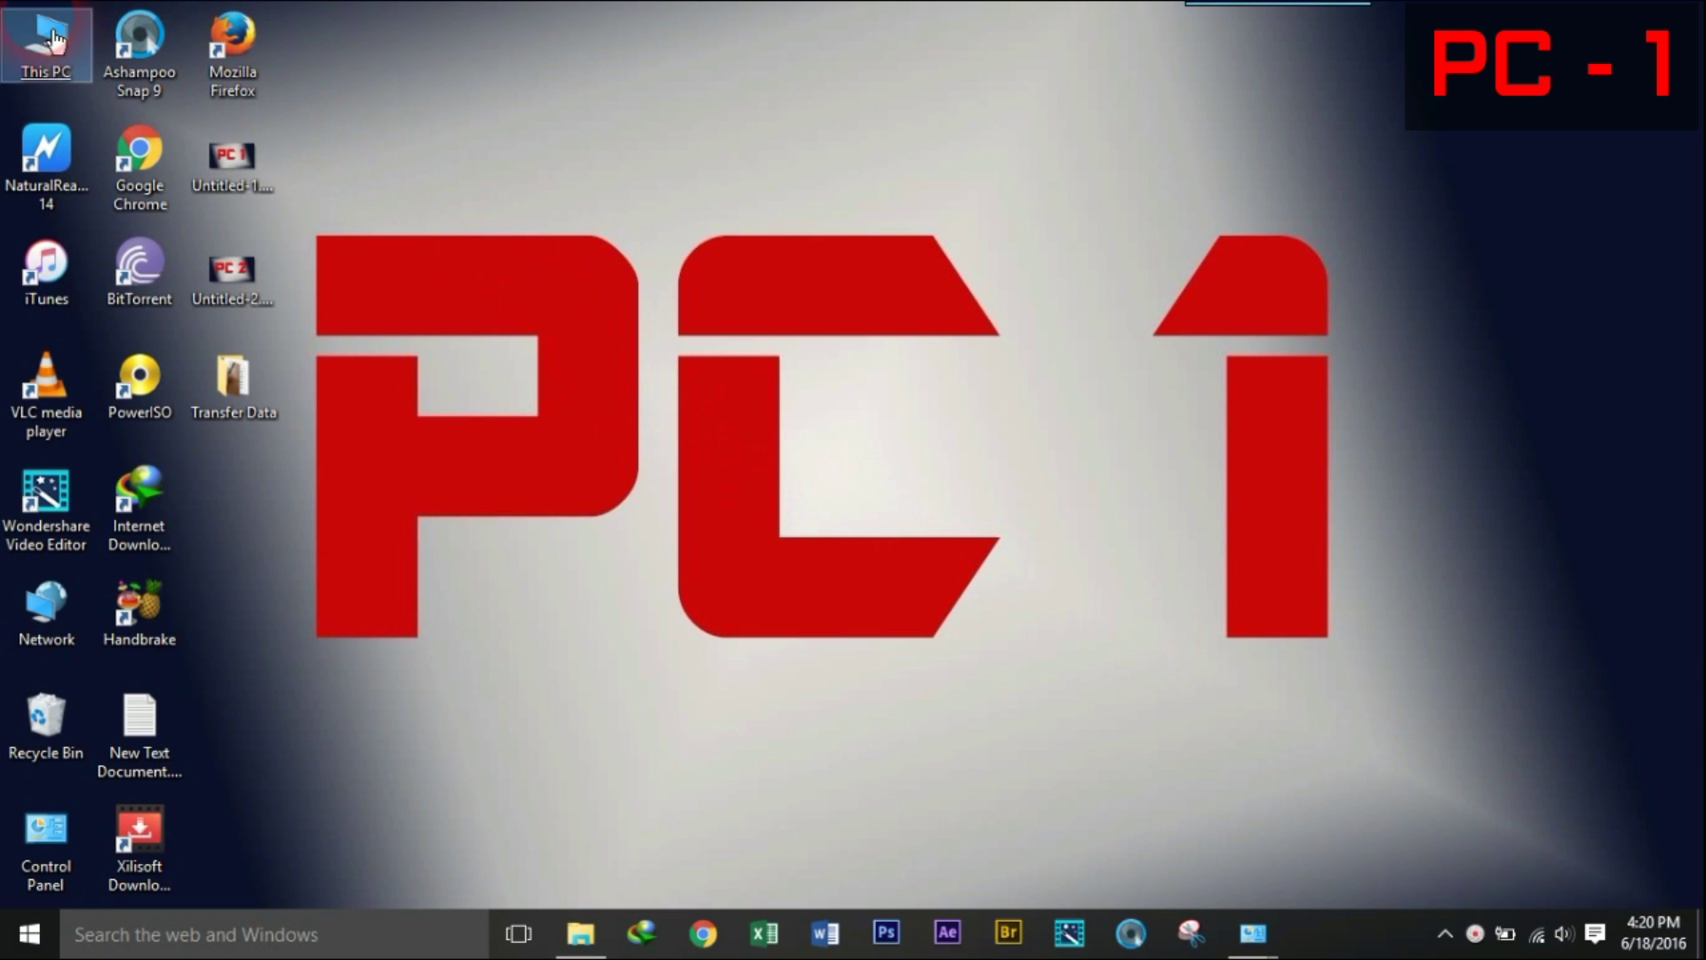
Browse to Network from This PC on both PCs, listing DESKTOP-GM1OMI6 and HOME_PC
key(Return)
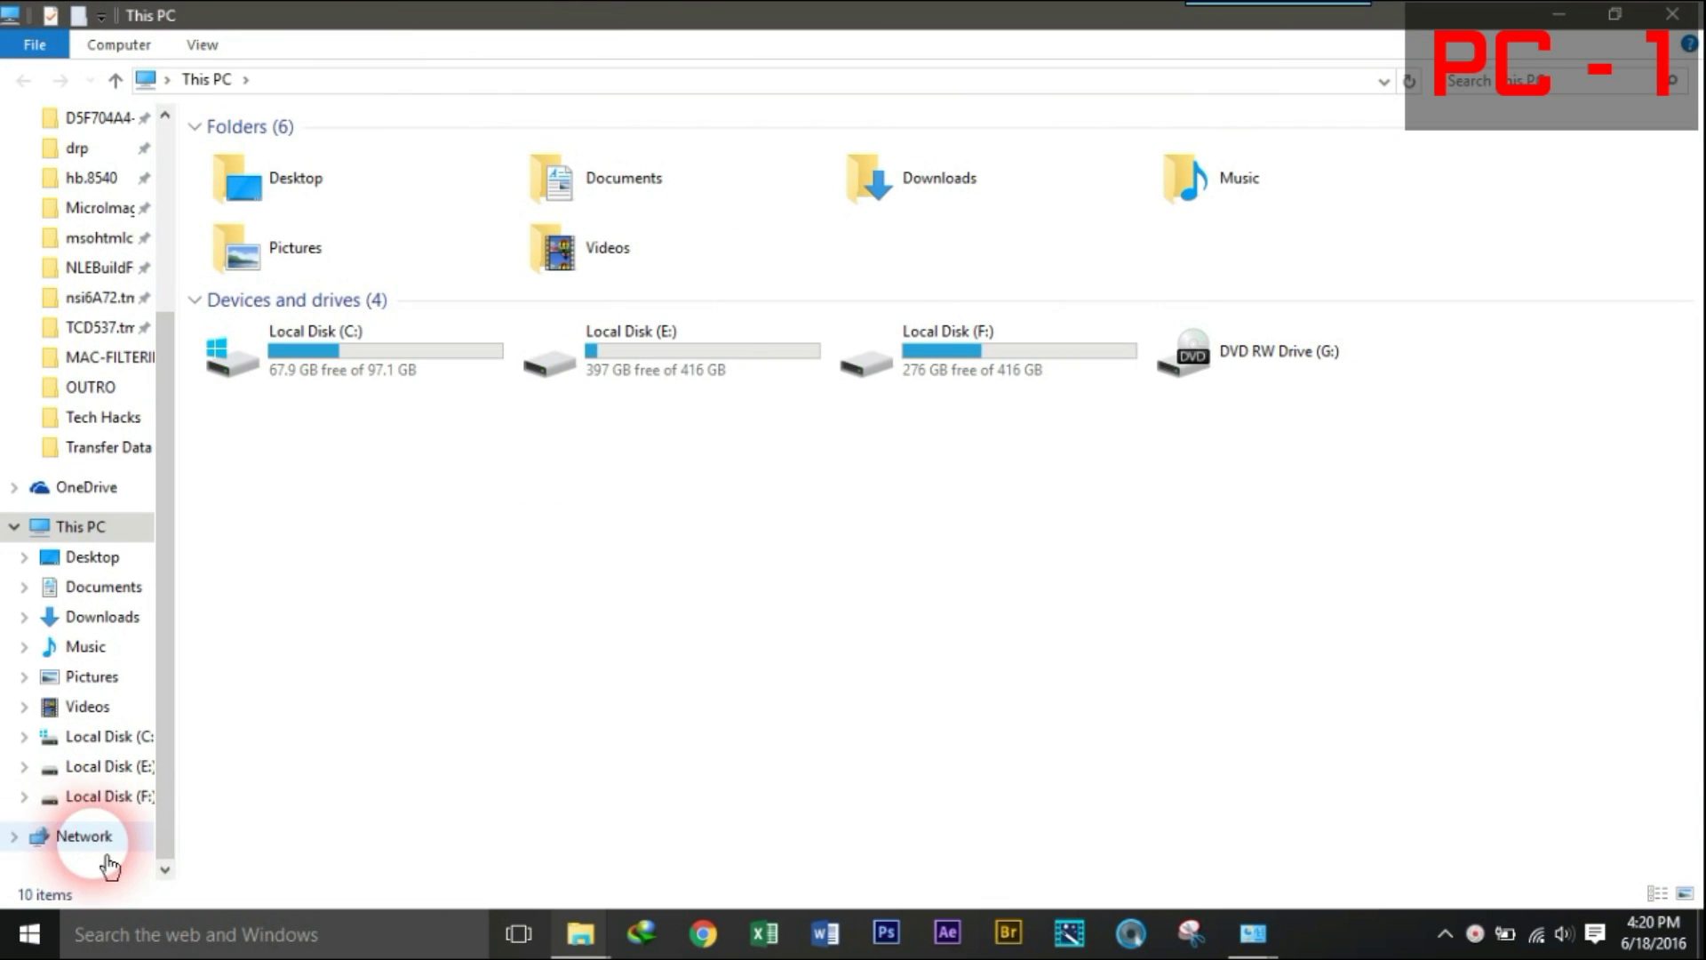
click(82, 842)
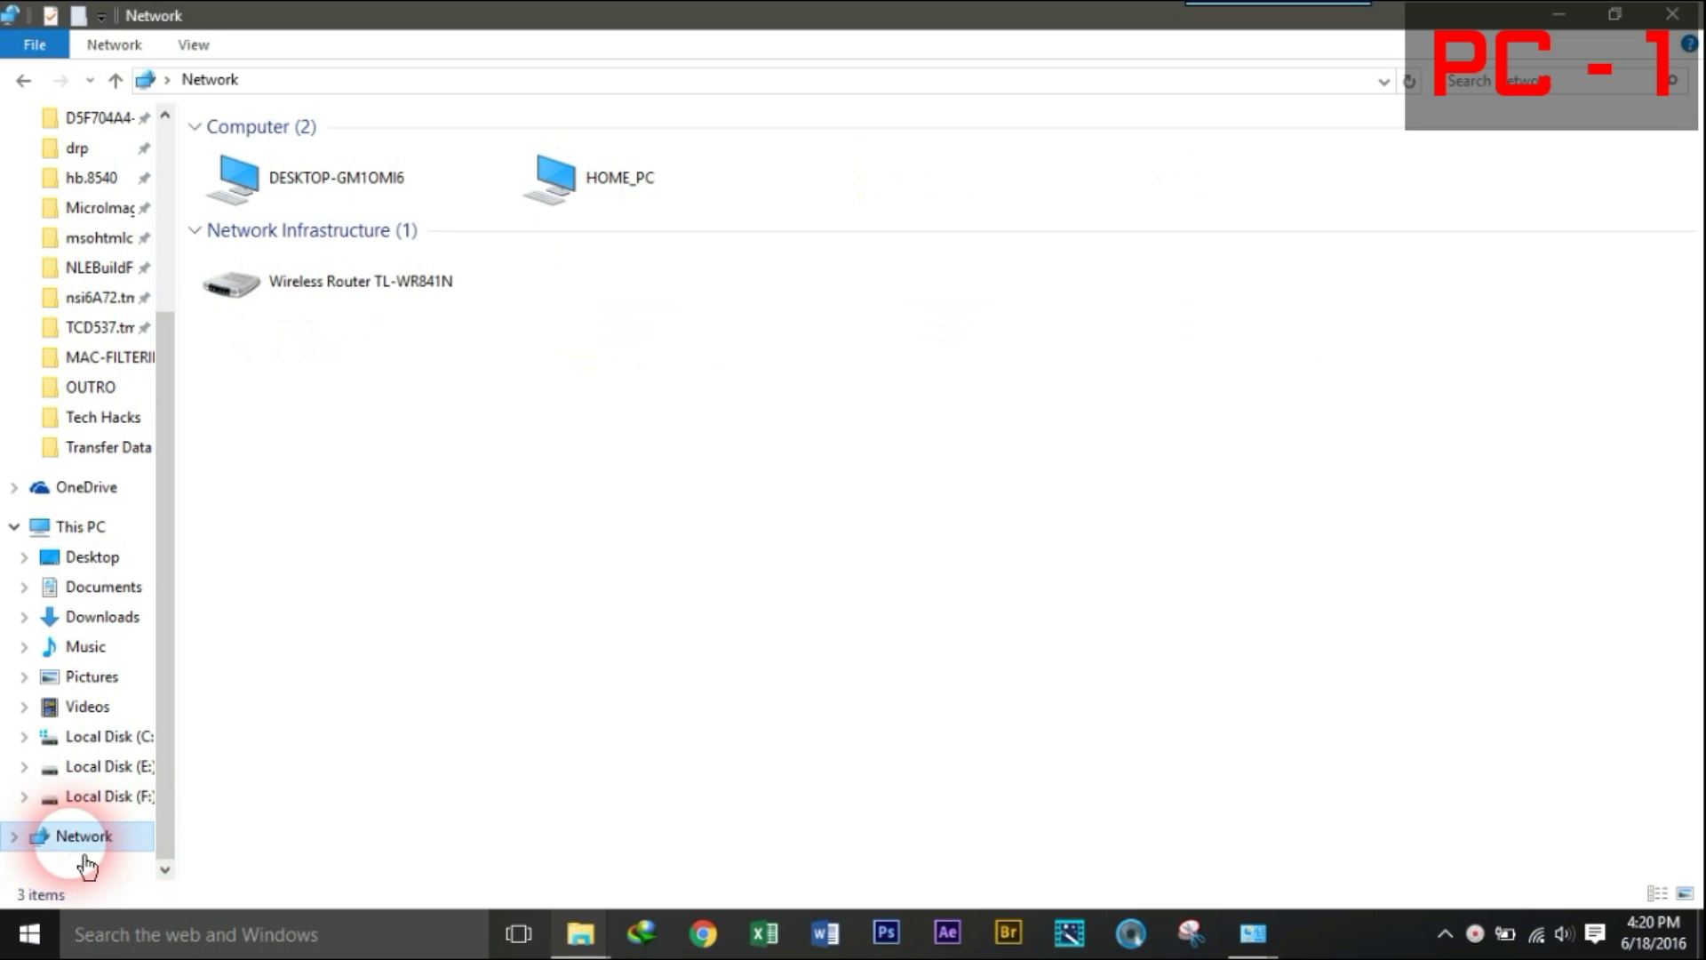
drag(946, 173, 327, 197)
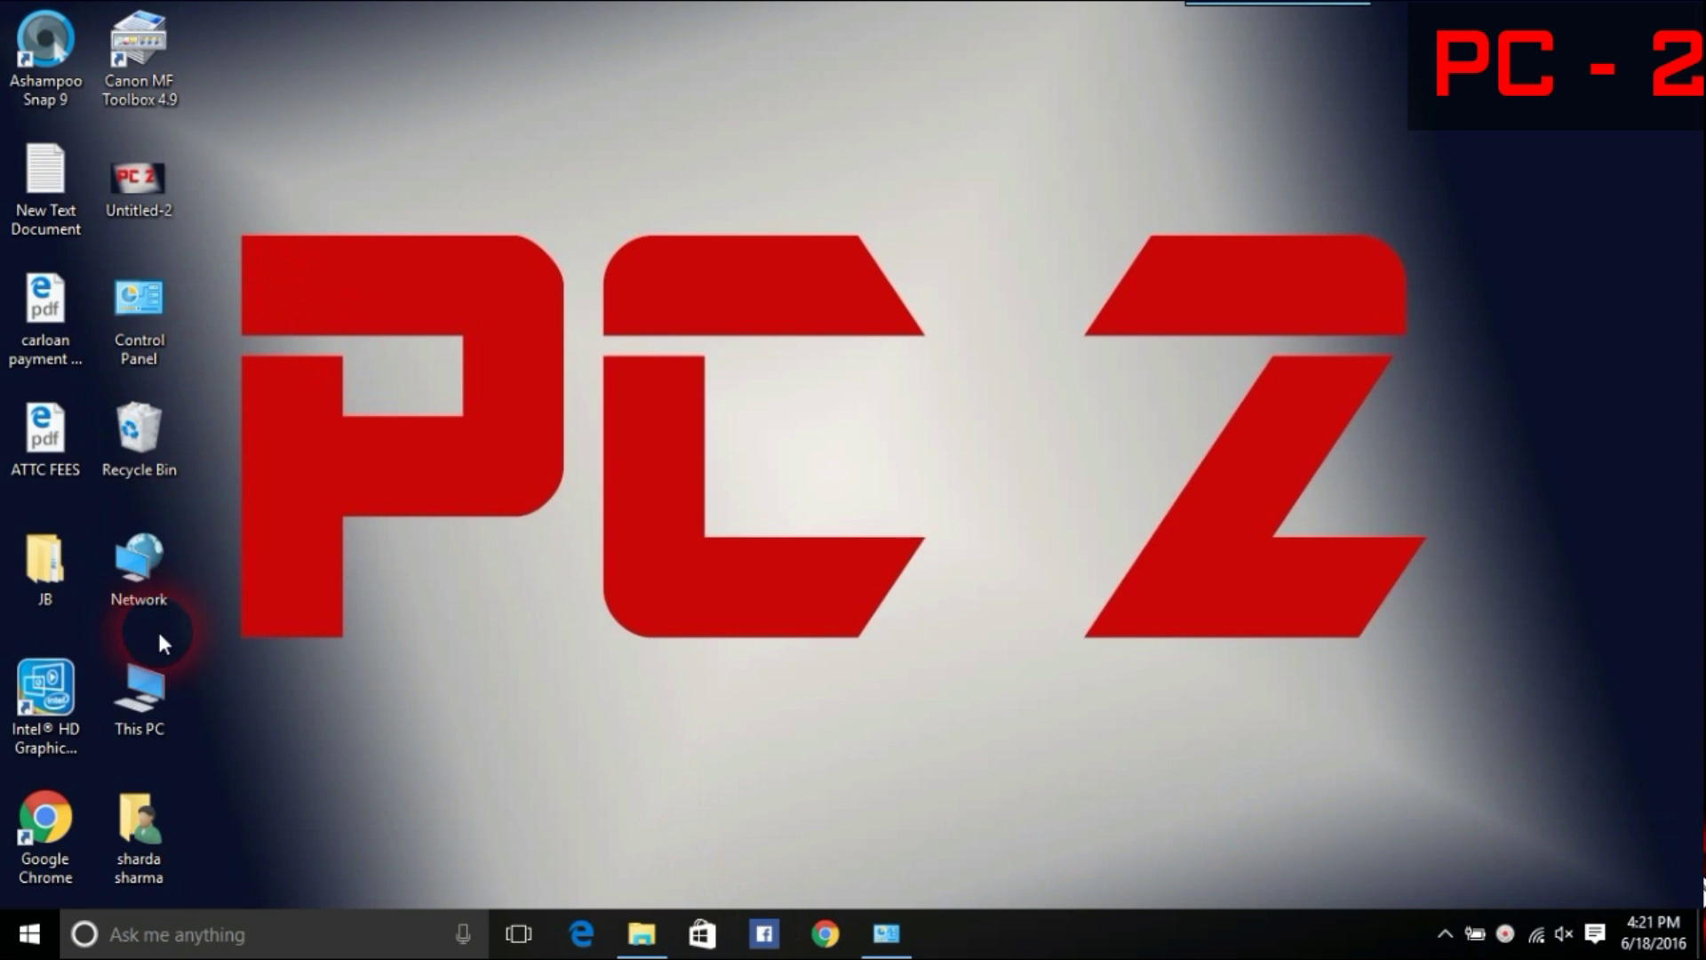
double_click(142, 692)
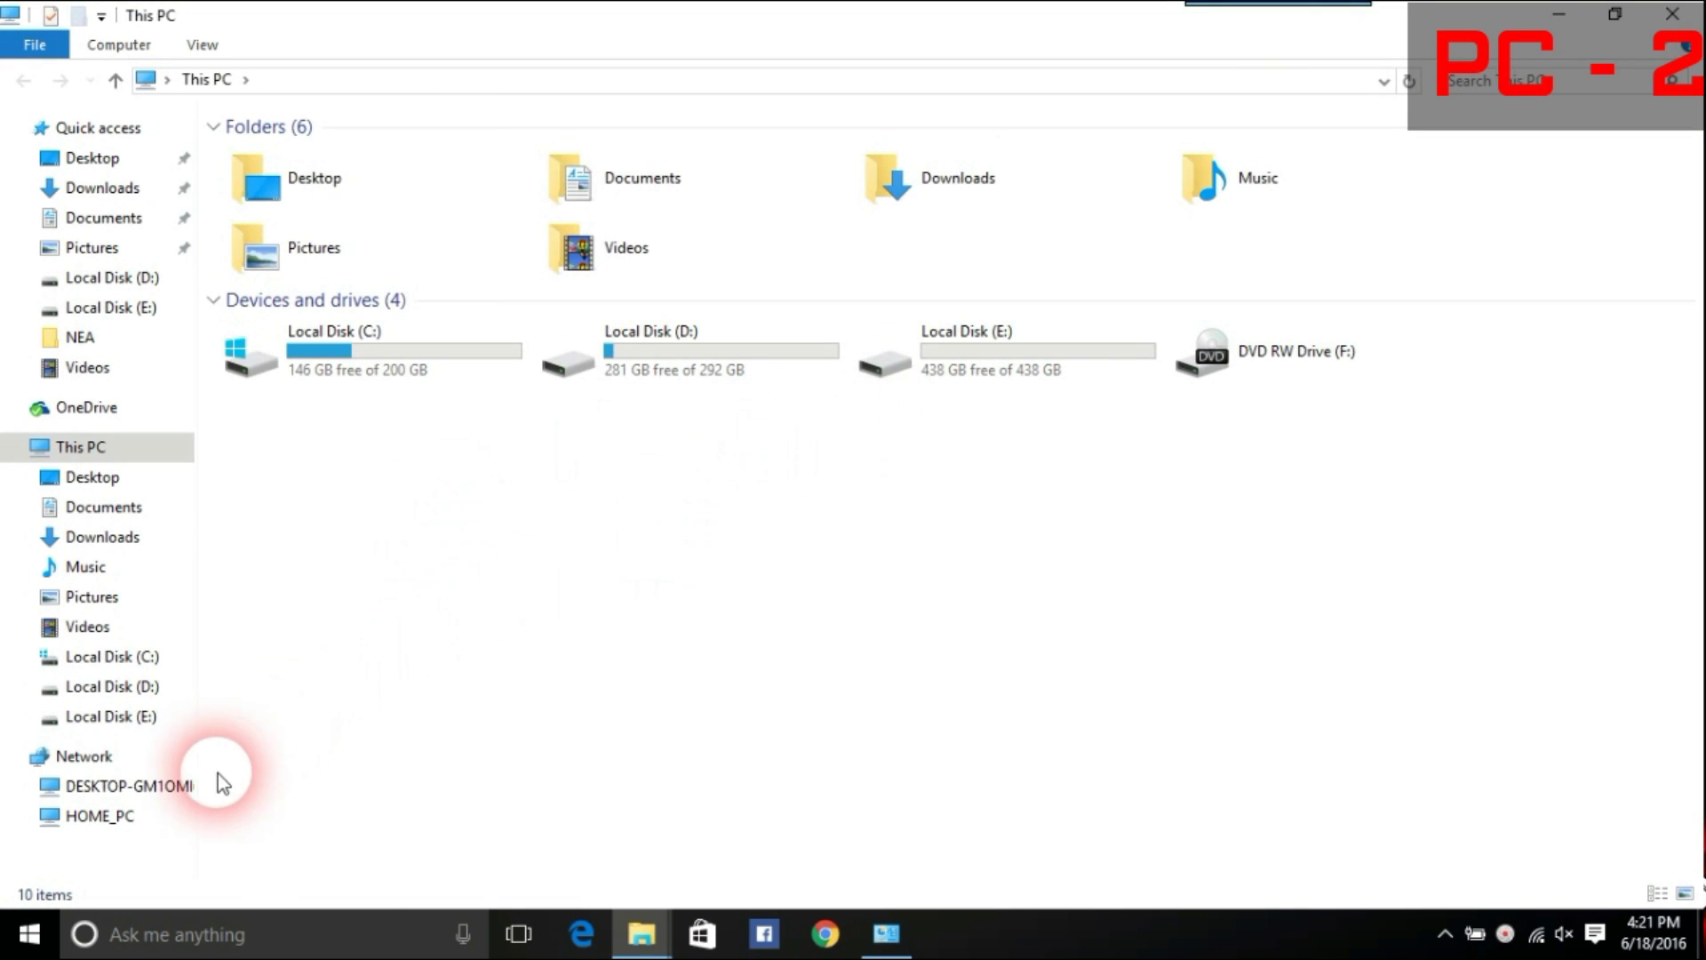
click(83, 757)
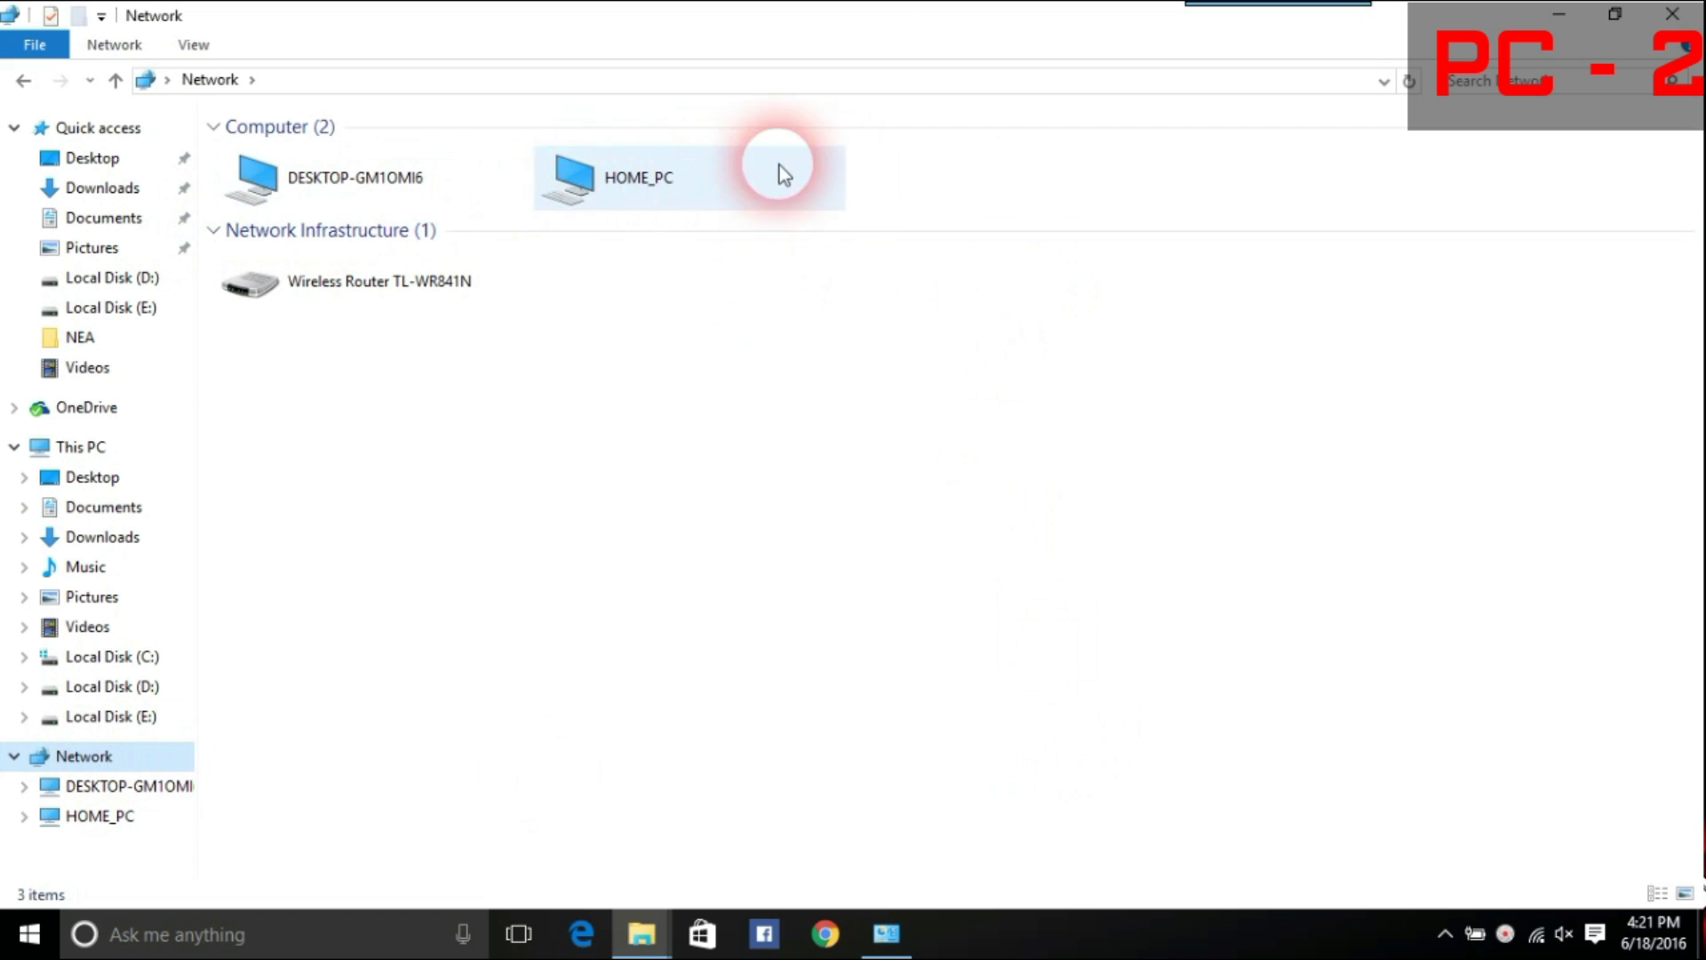
drag(897, 13, 1386, 64)
click(585, 251)
On PC 1, open Local Disk (F:) and select the Andriod Apps folder
click(1342, 233)
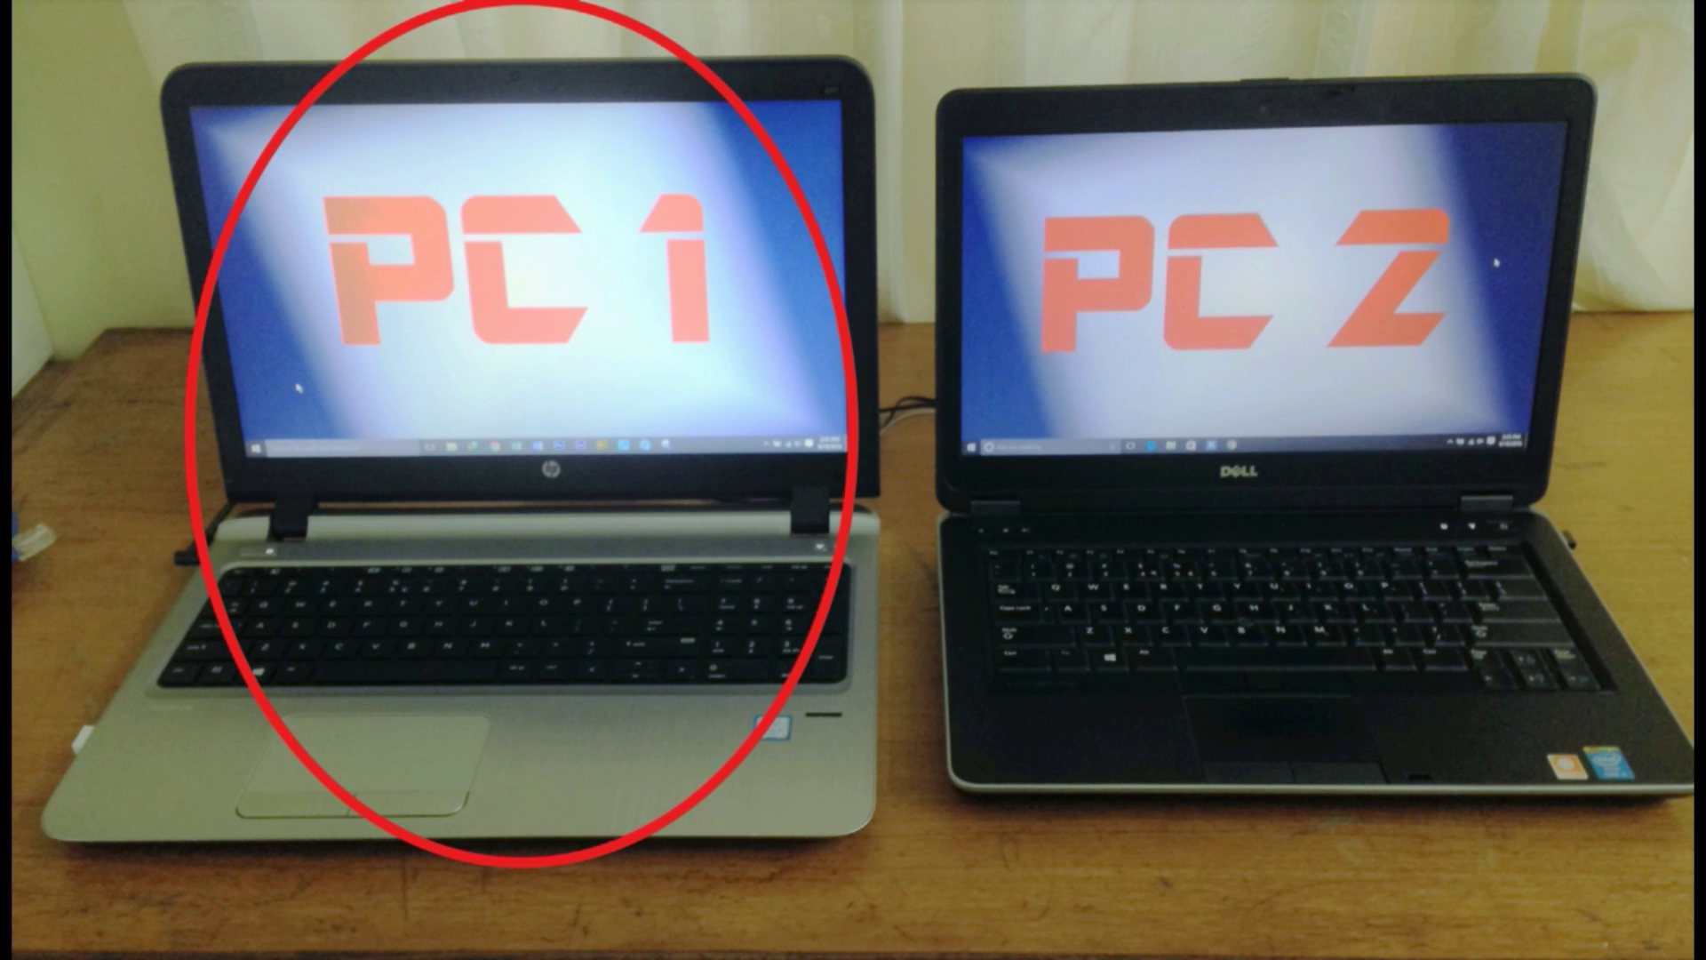
click(355, 160)
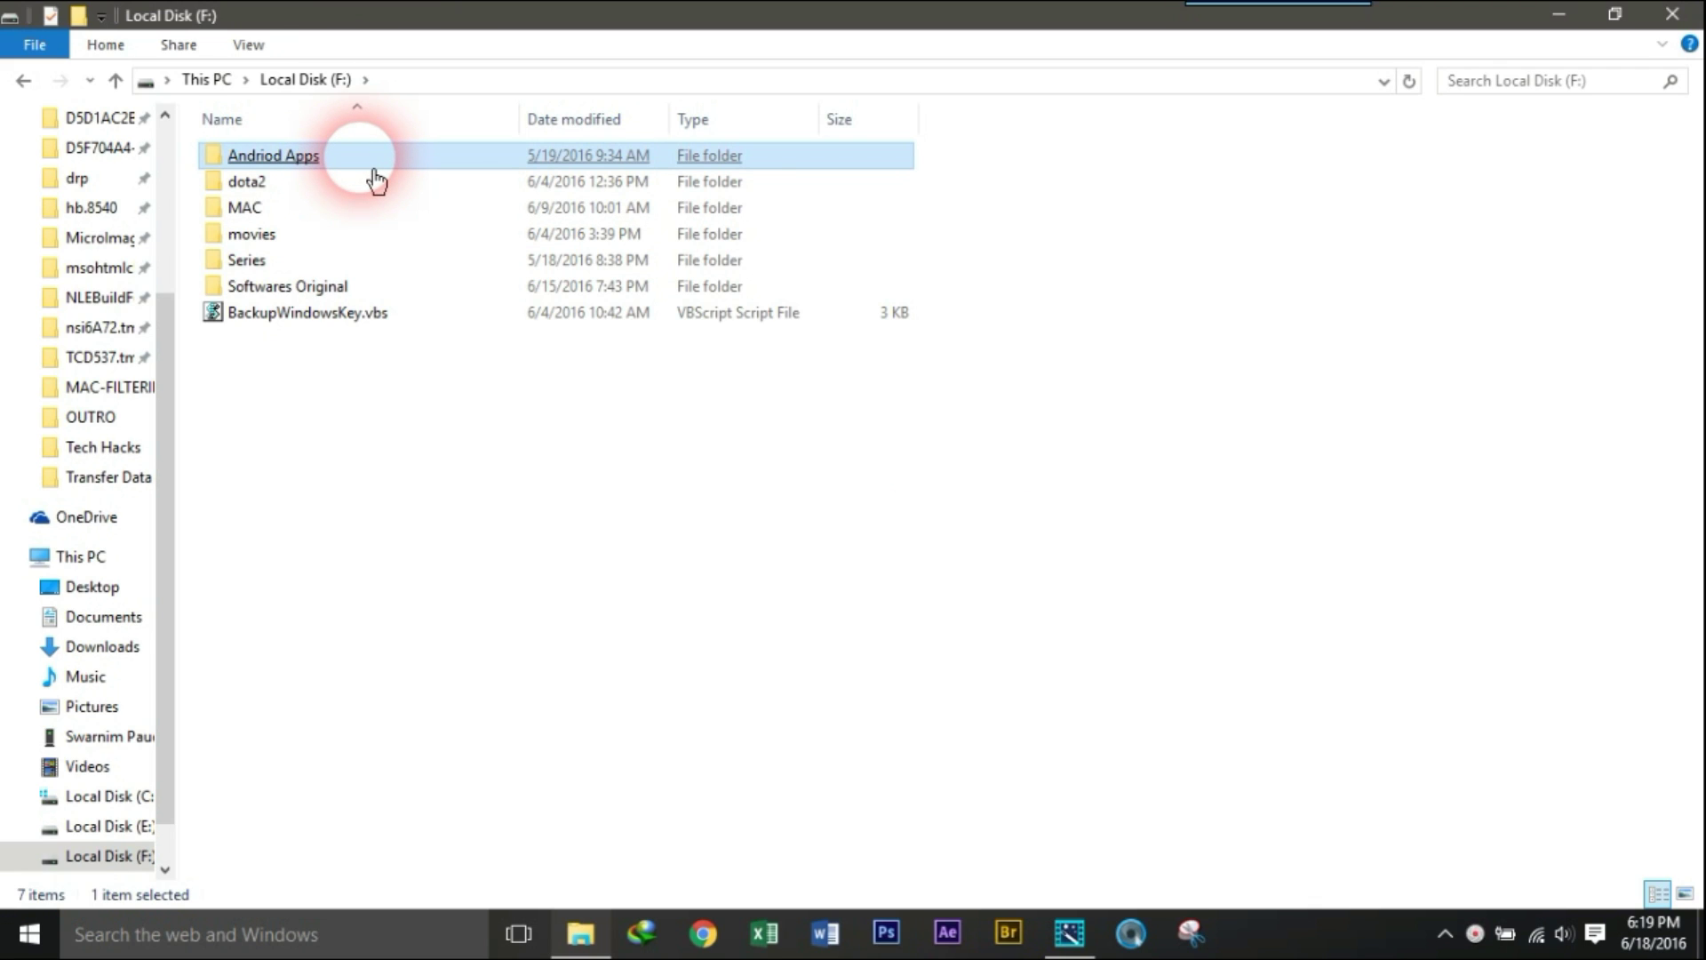
Turn on 'Share this folder' for Andriod Apps in its Advanced Sharing properties
right_click(374, 175)
click(417, 867)
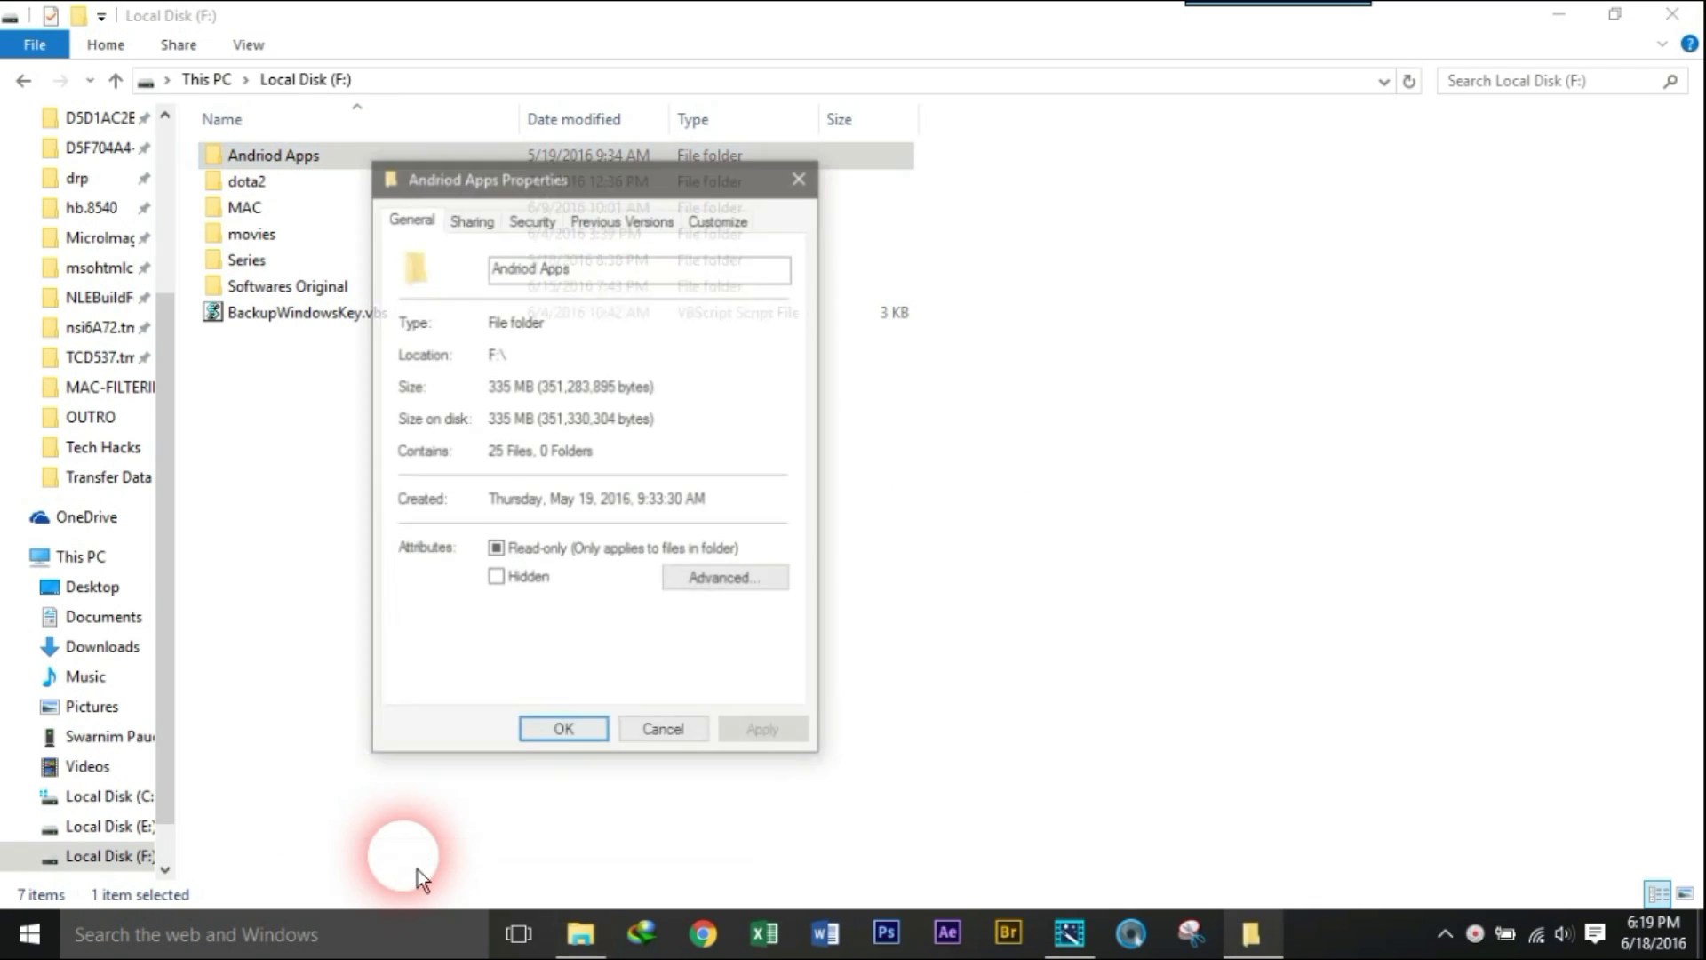
click(480, 237)
click(491, 519)
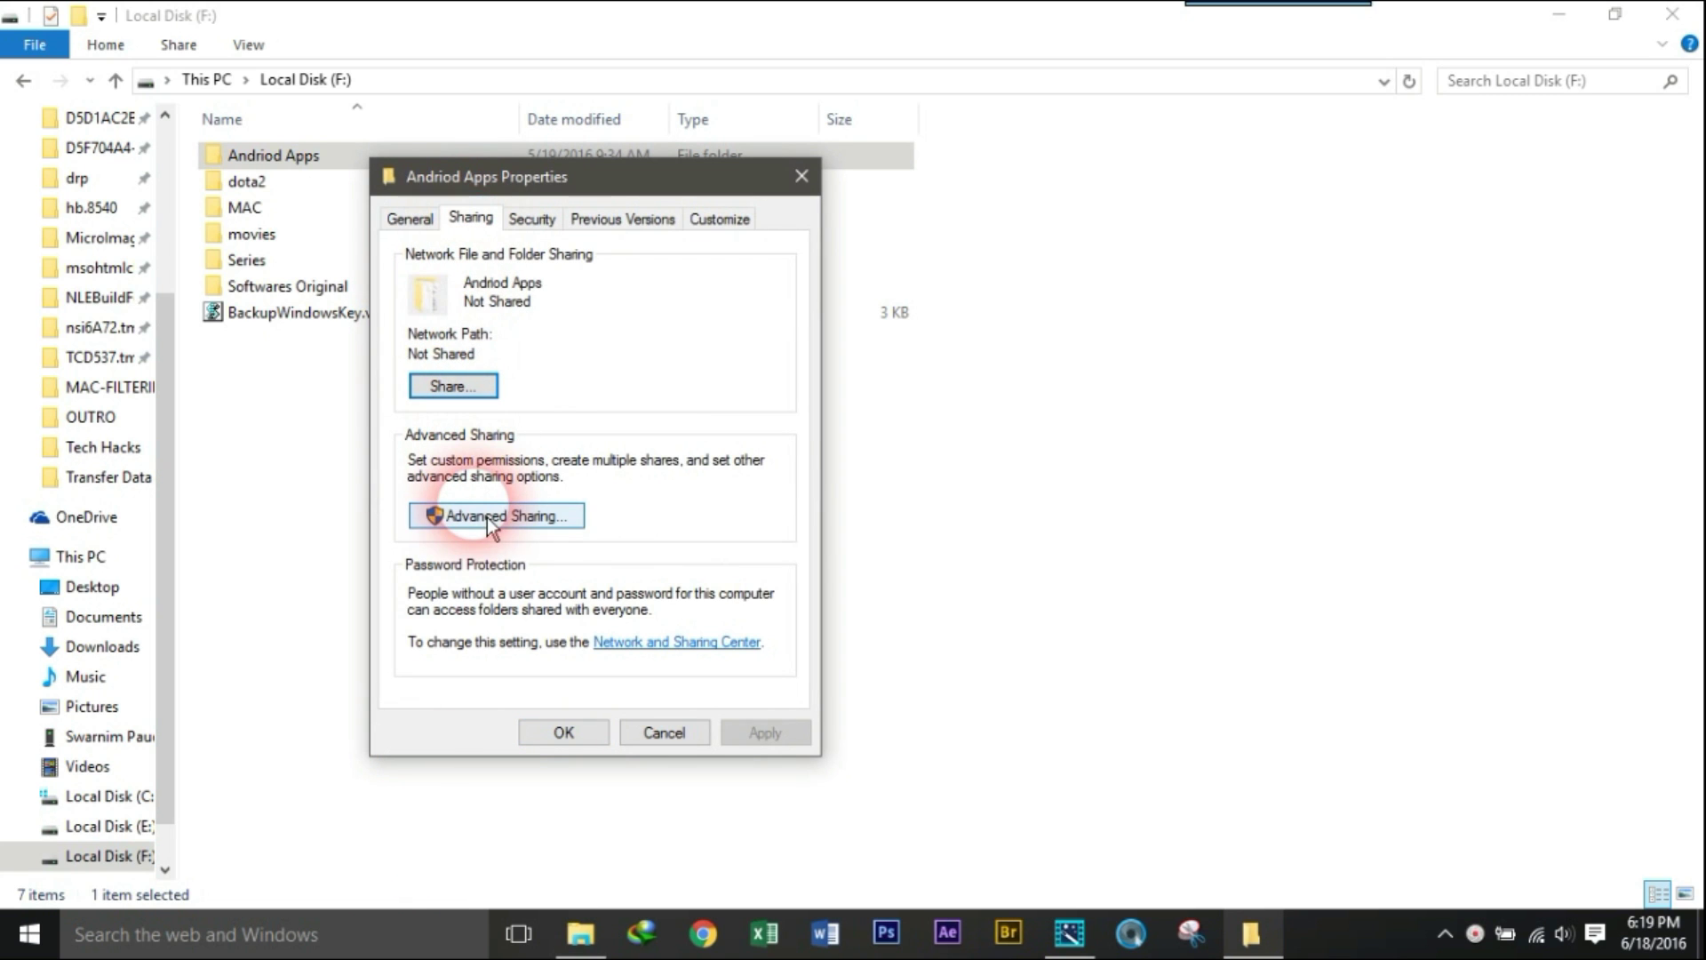
click(499, 529)
click(407, 262)
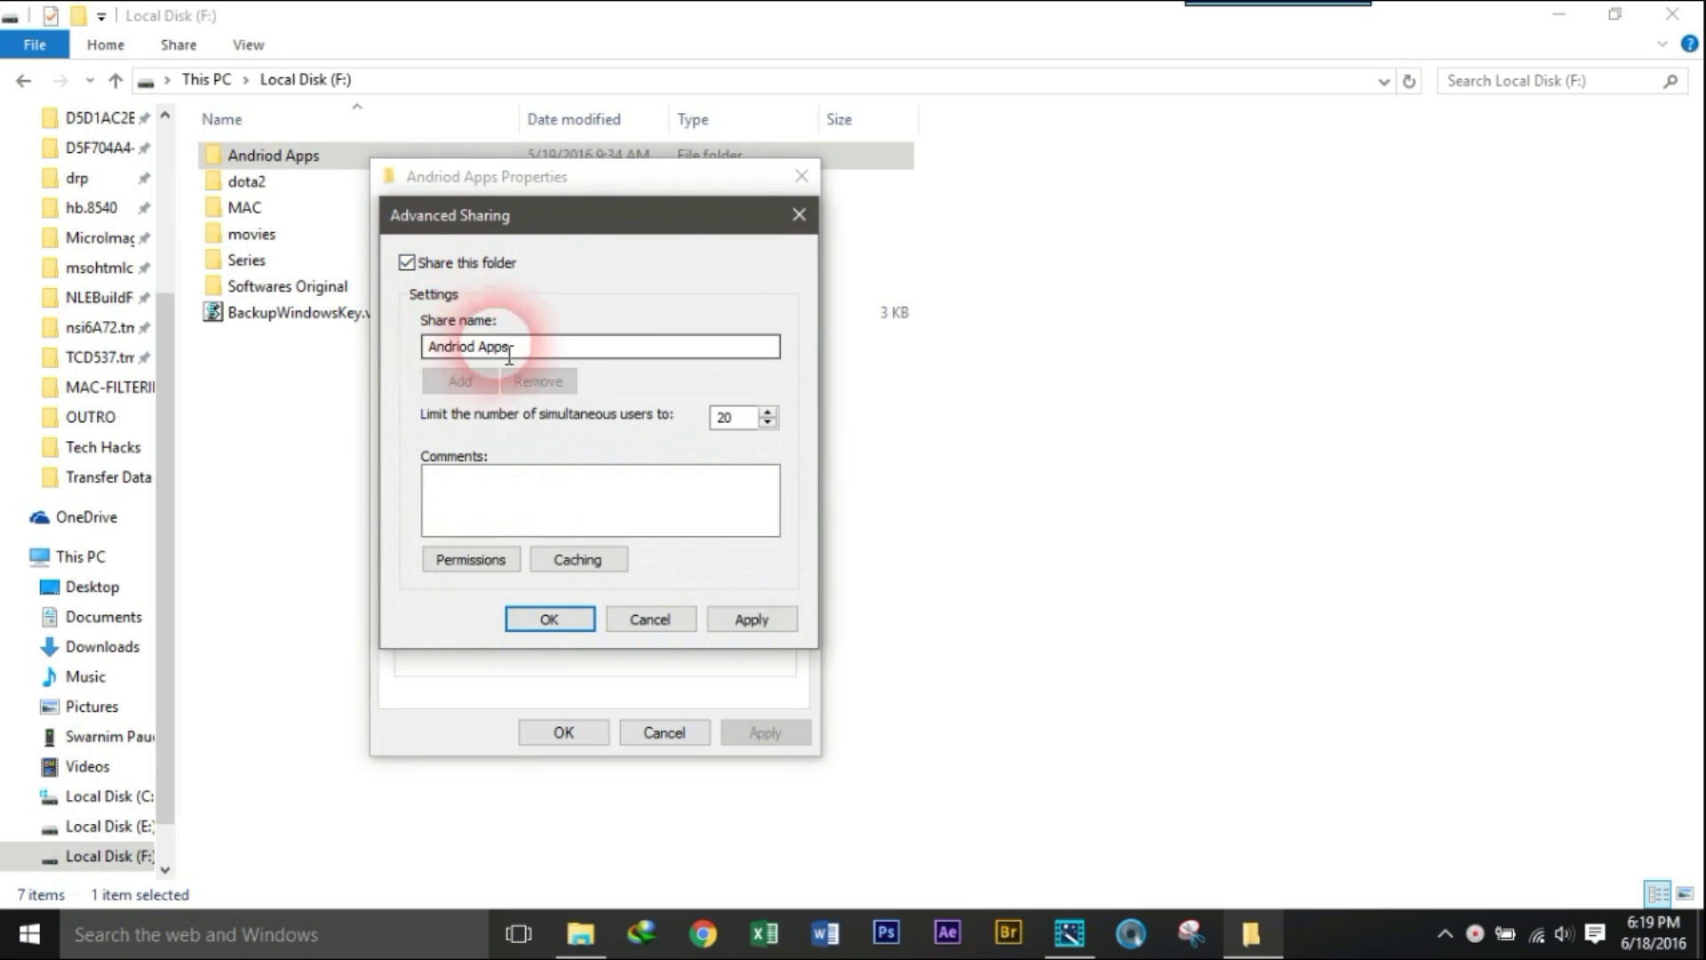
click(557, 633)
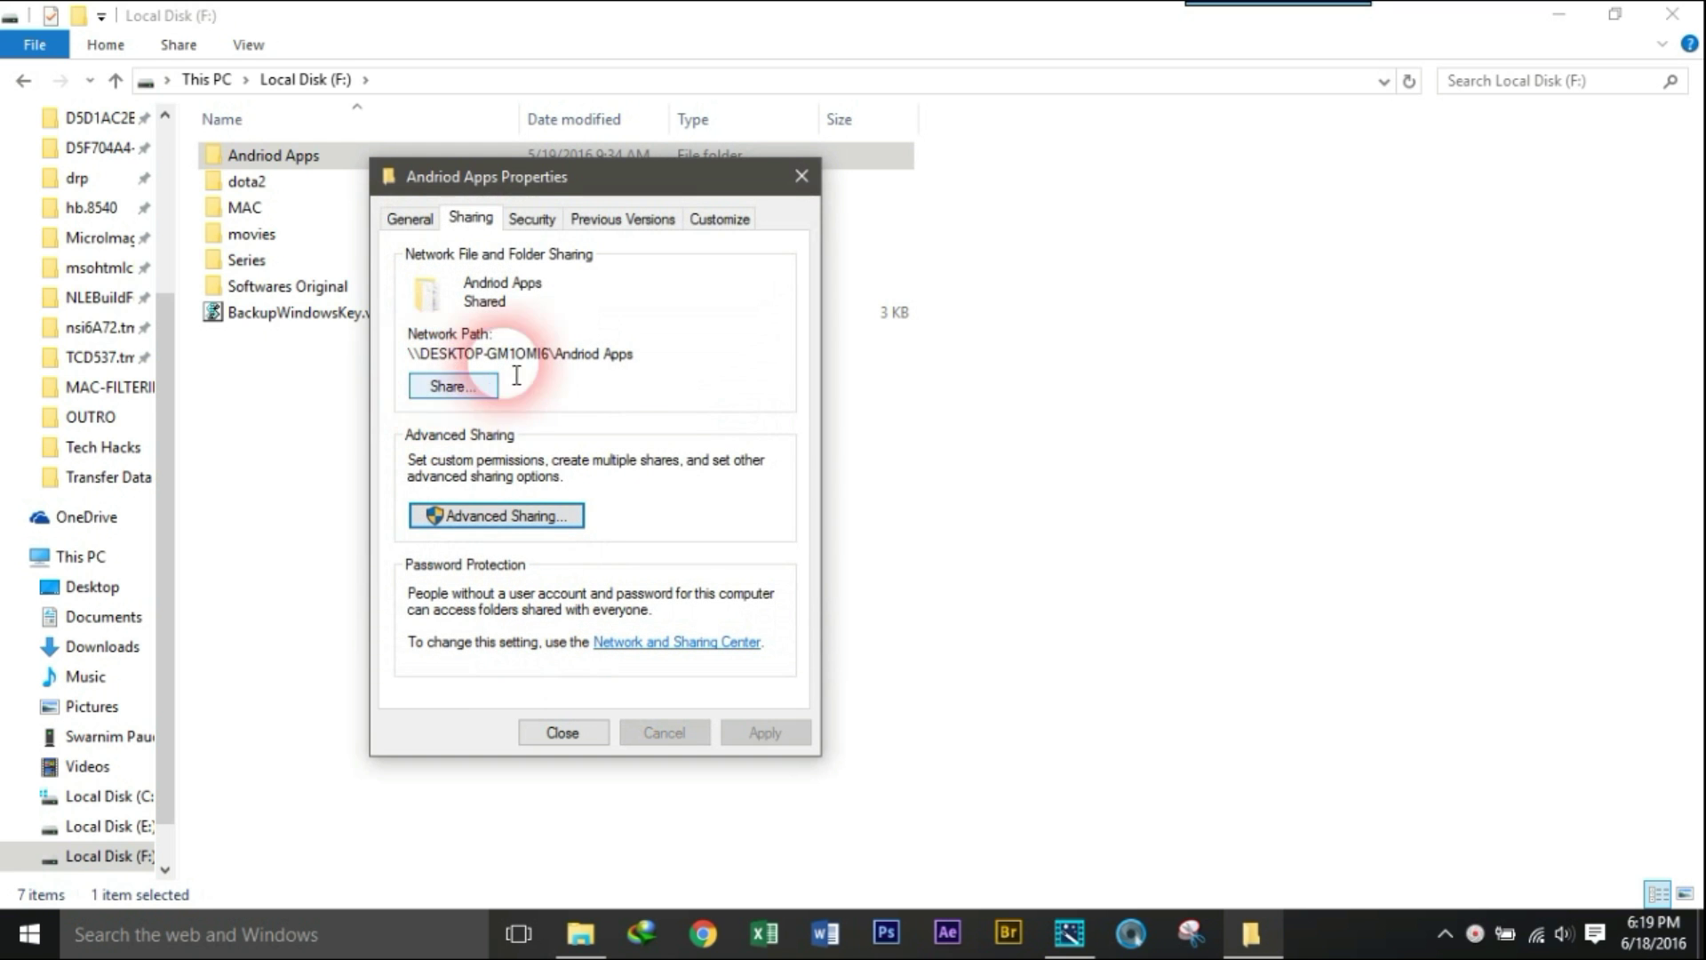
Share Andriod Apps with Everyone at Read/Write permission
click(489, 400)
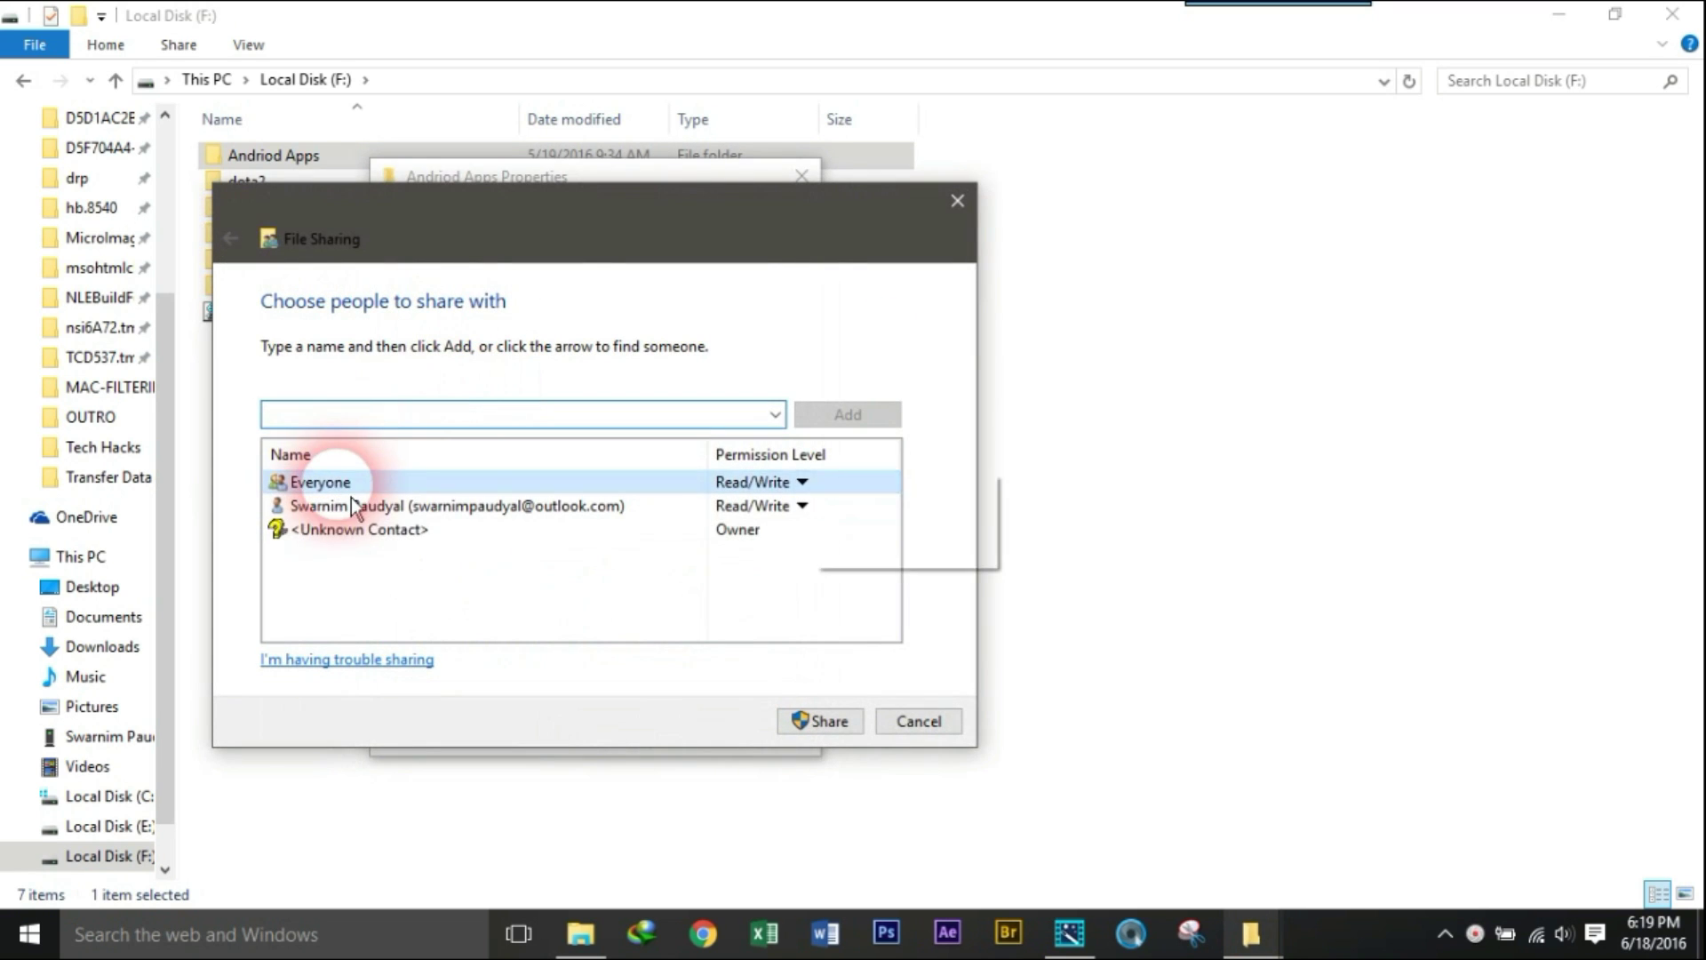
click(801, 481)
click(878, 520)
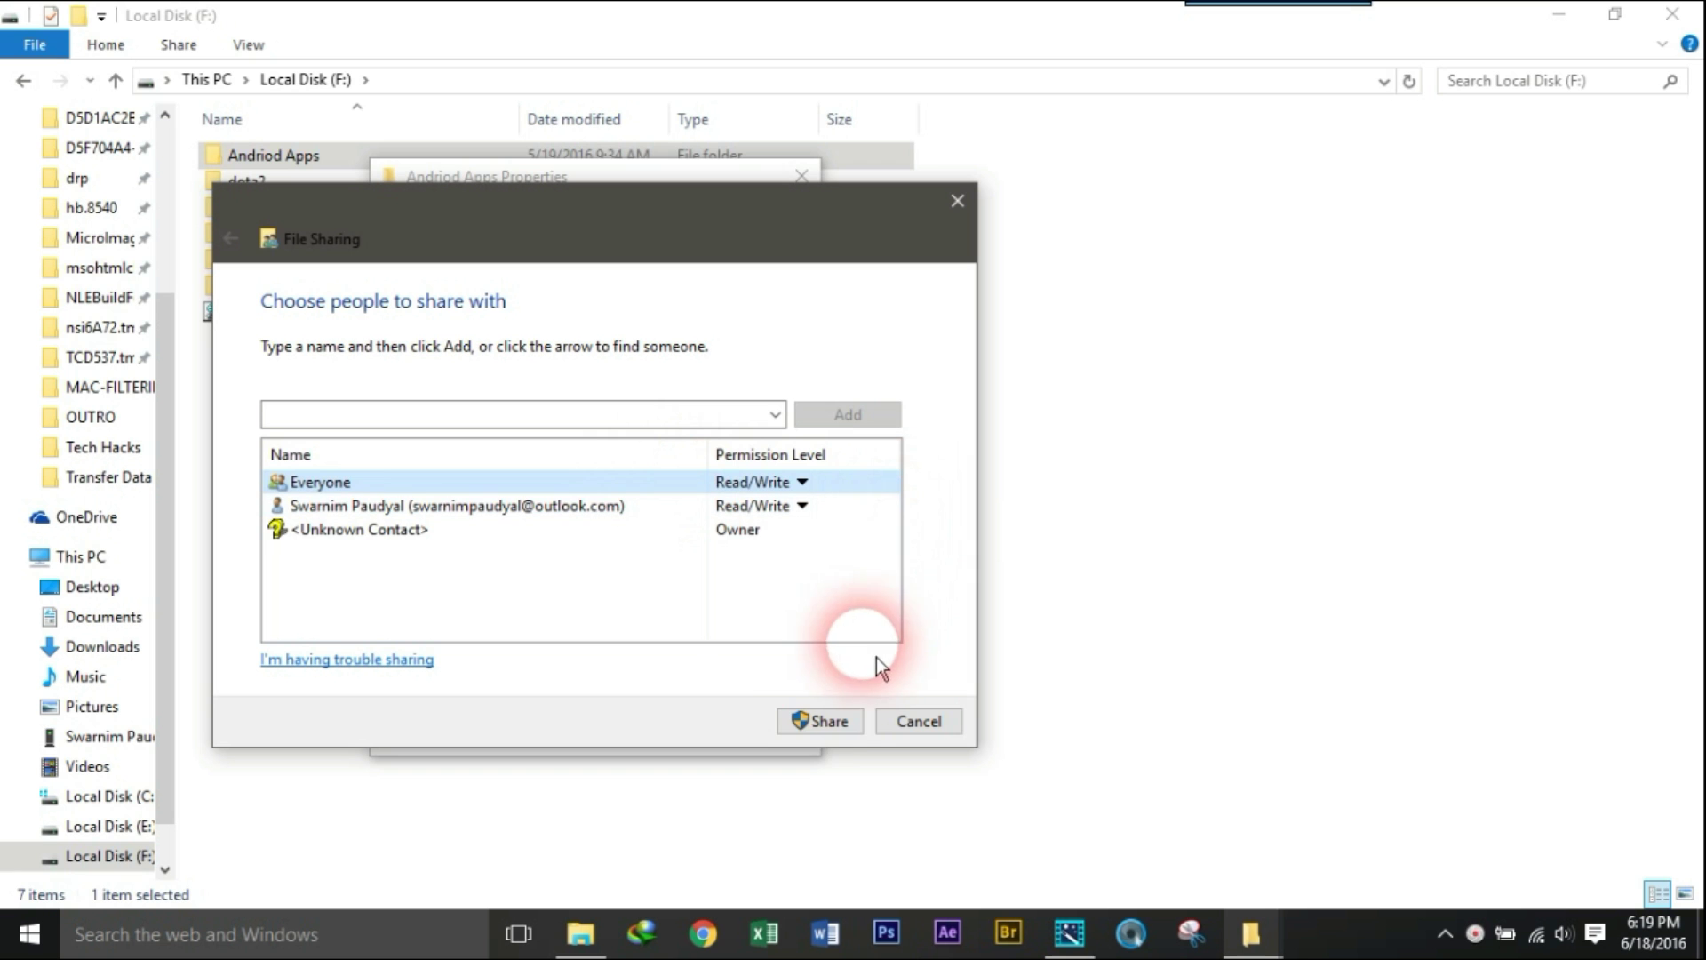
click(836, 740)
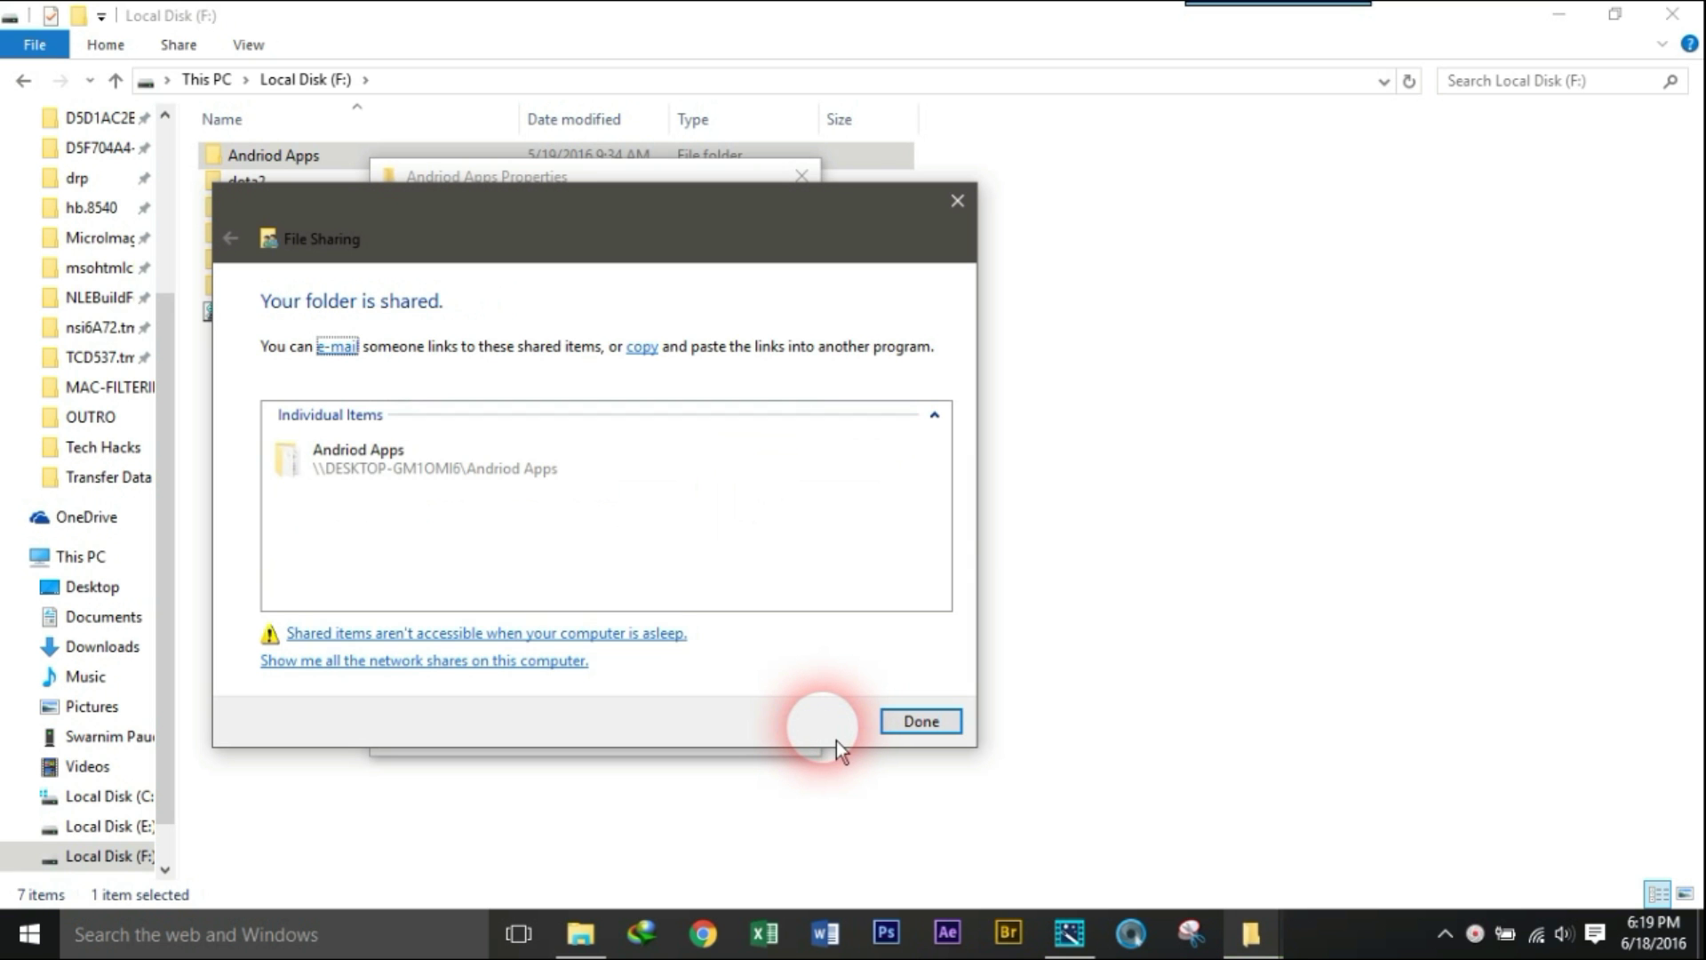
Finish sharing, then copy Andriod Apps (25 items, 334 MB) from DESKTOP-GM1OMI6 onto PC 2's desktop
click(921, 722)
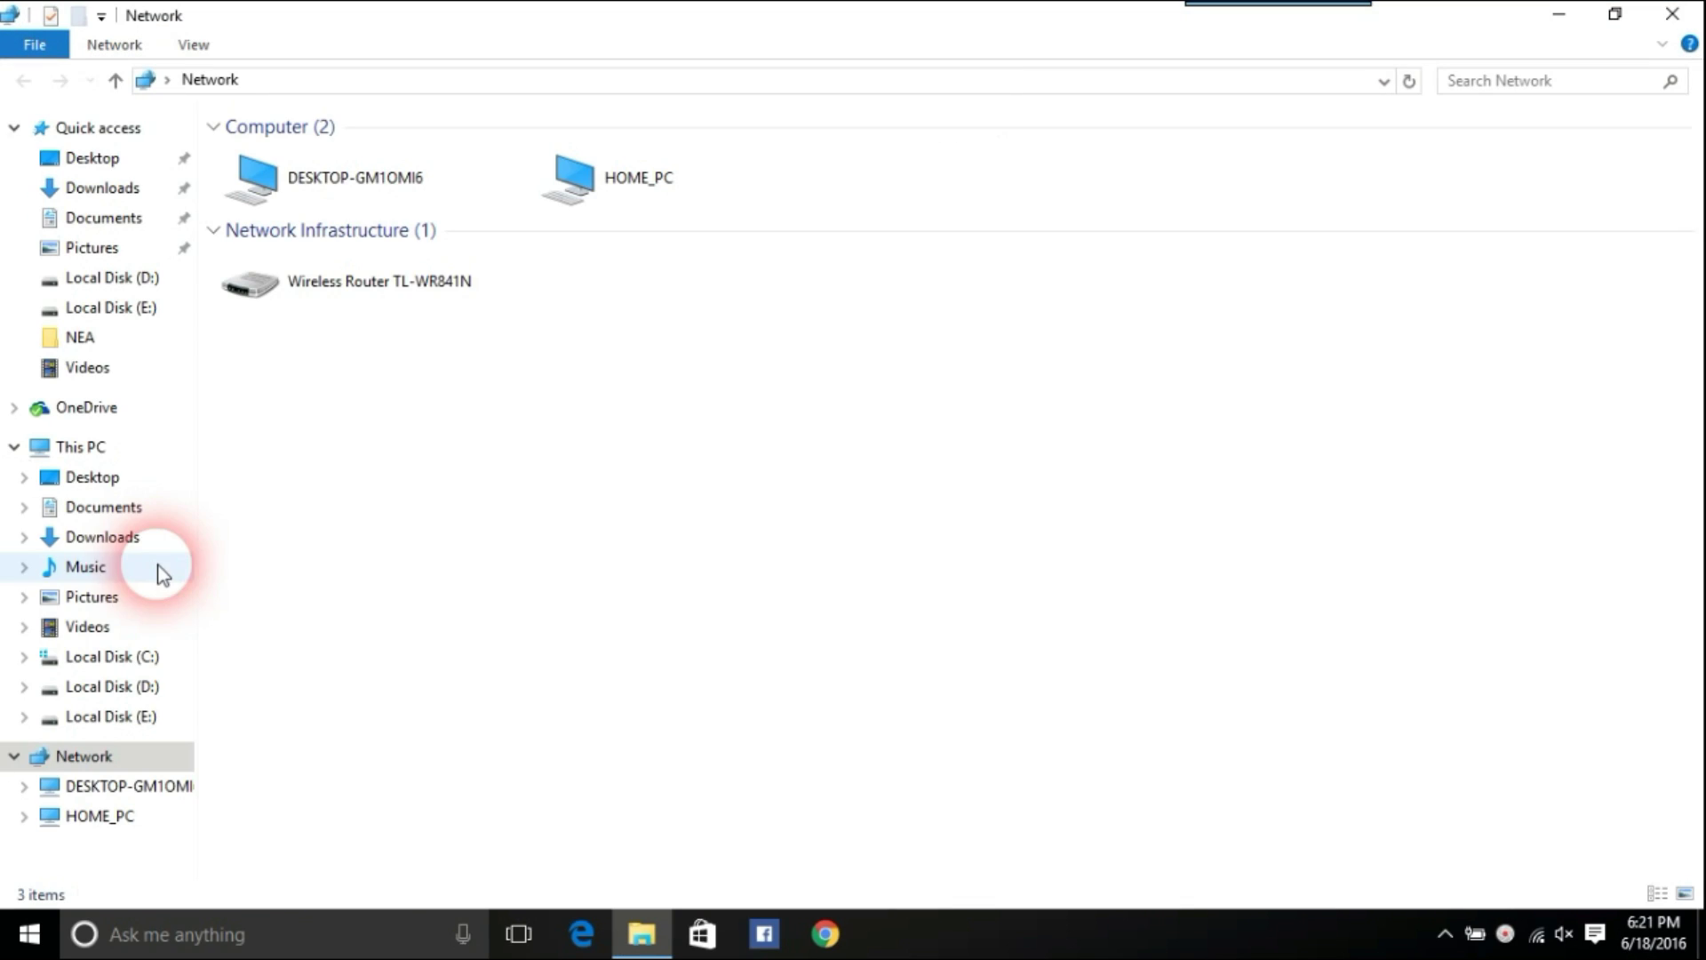
double_click(355, 183)
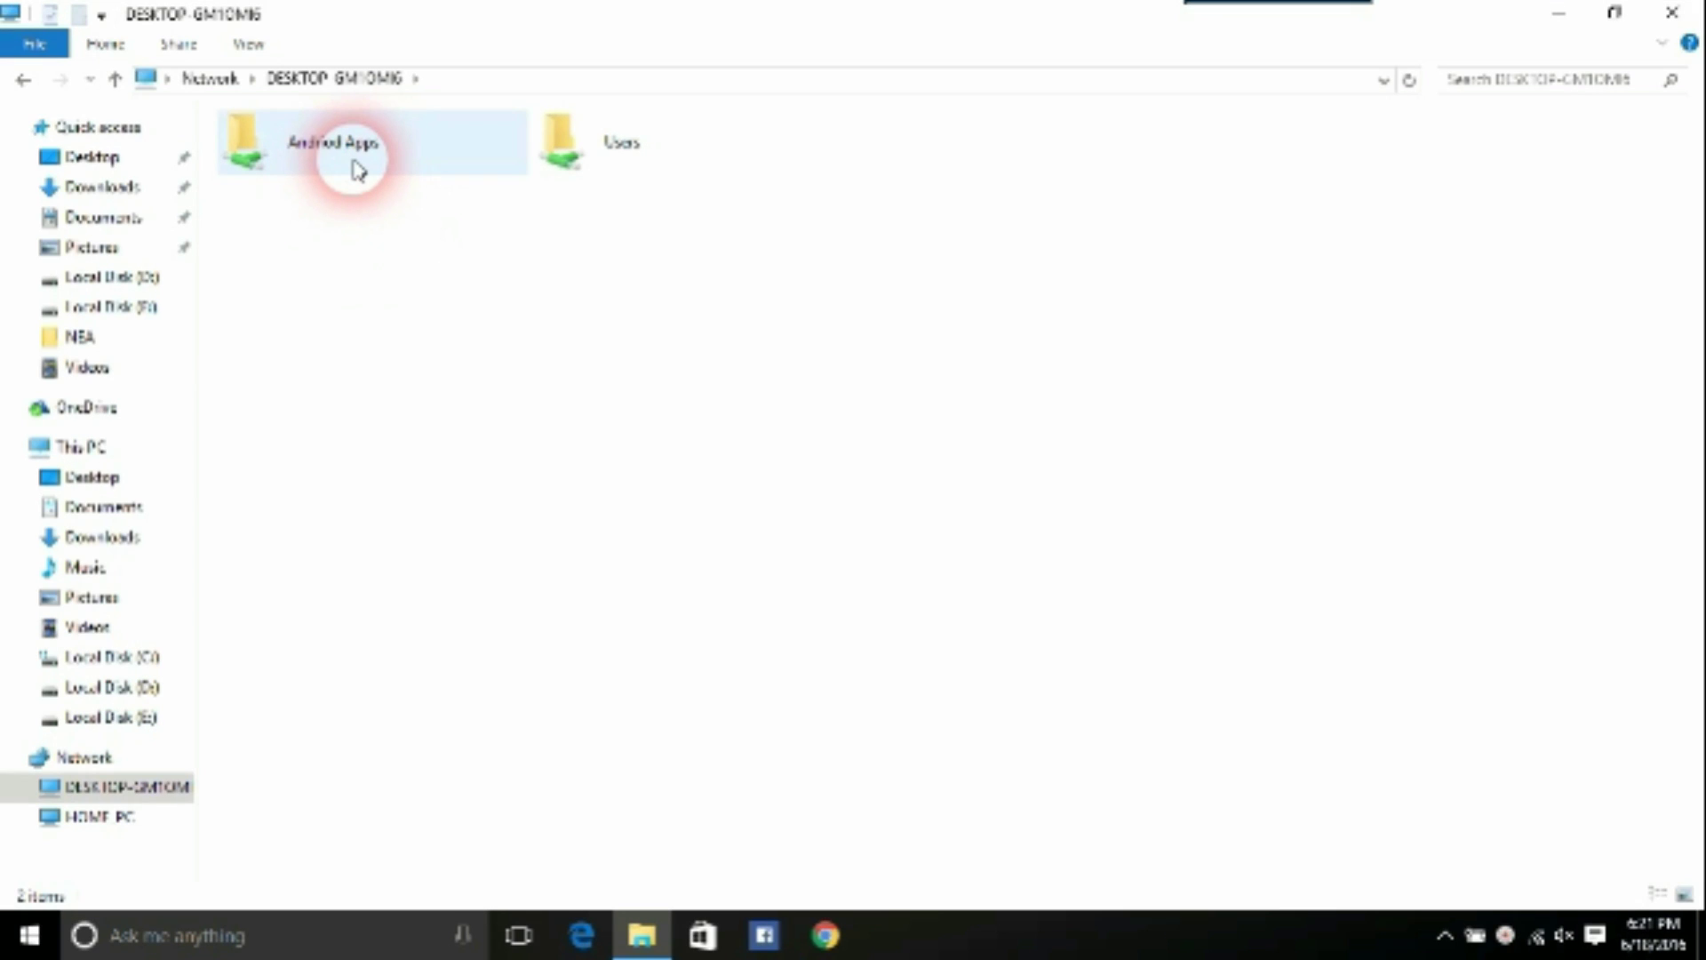
right_click(318, 138)
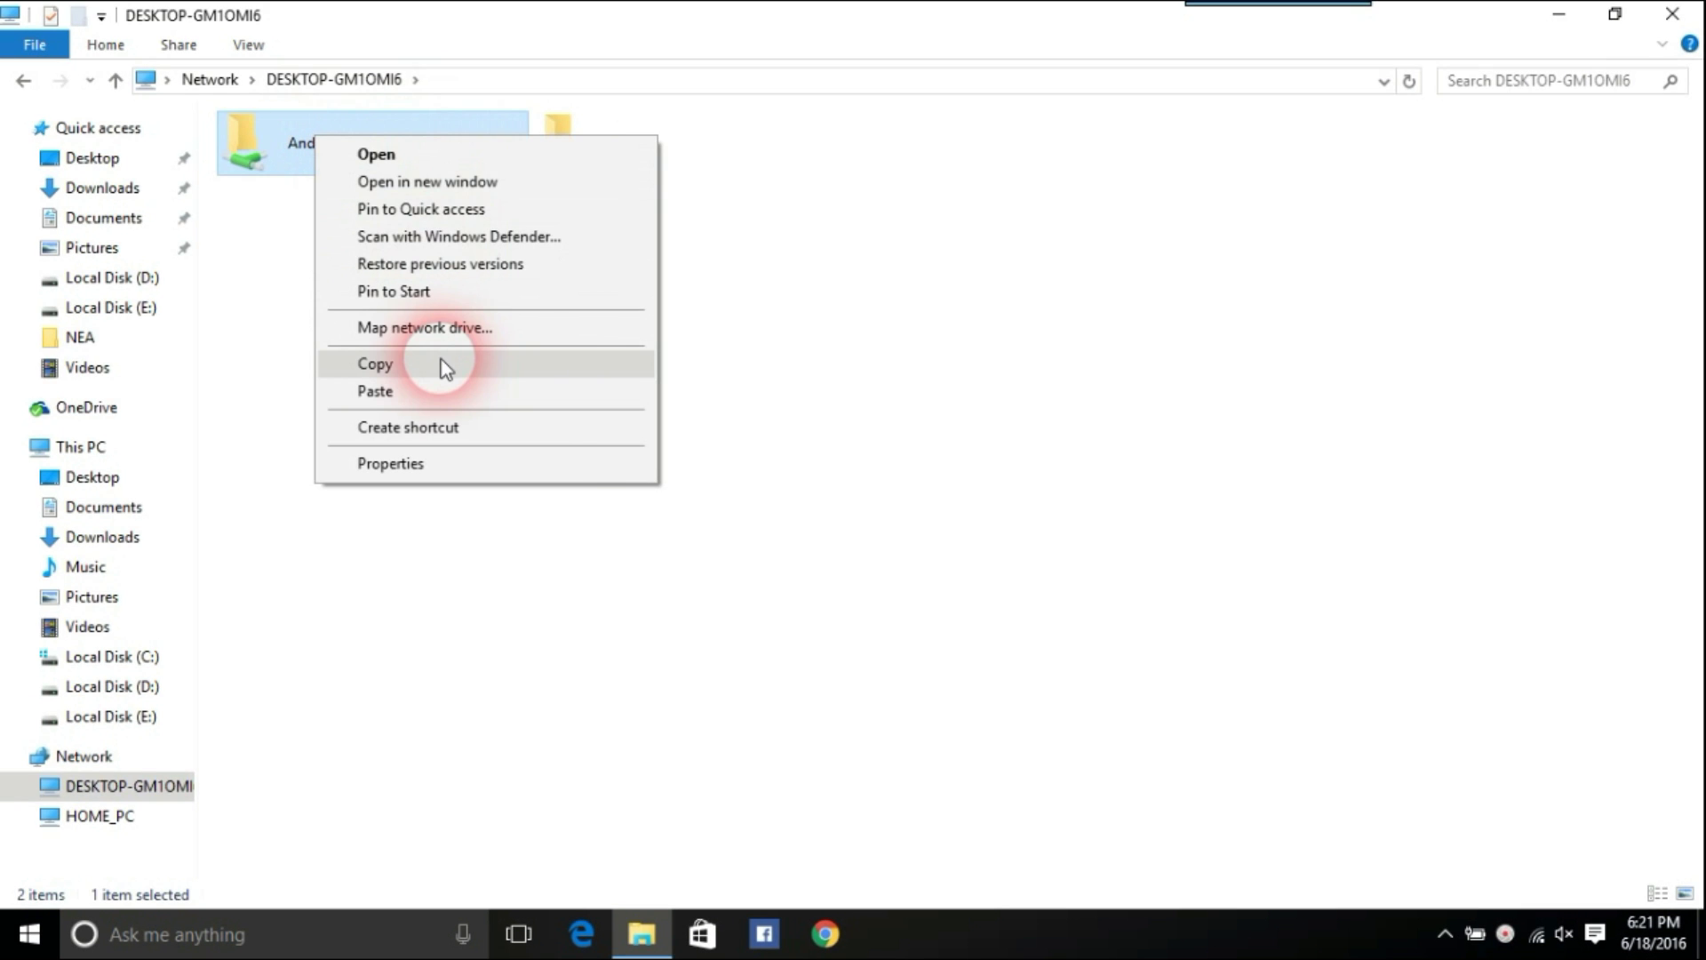
click(374, 364)
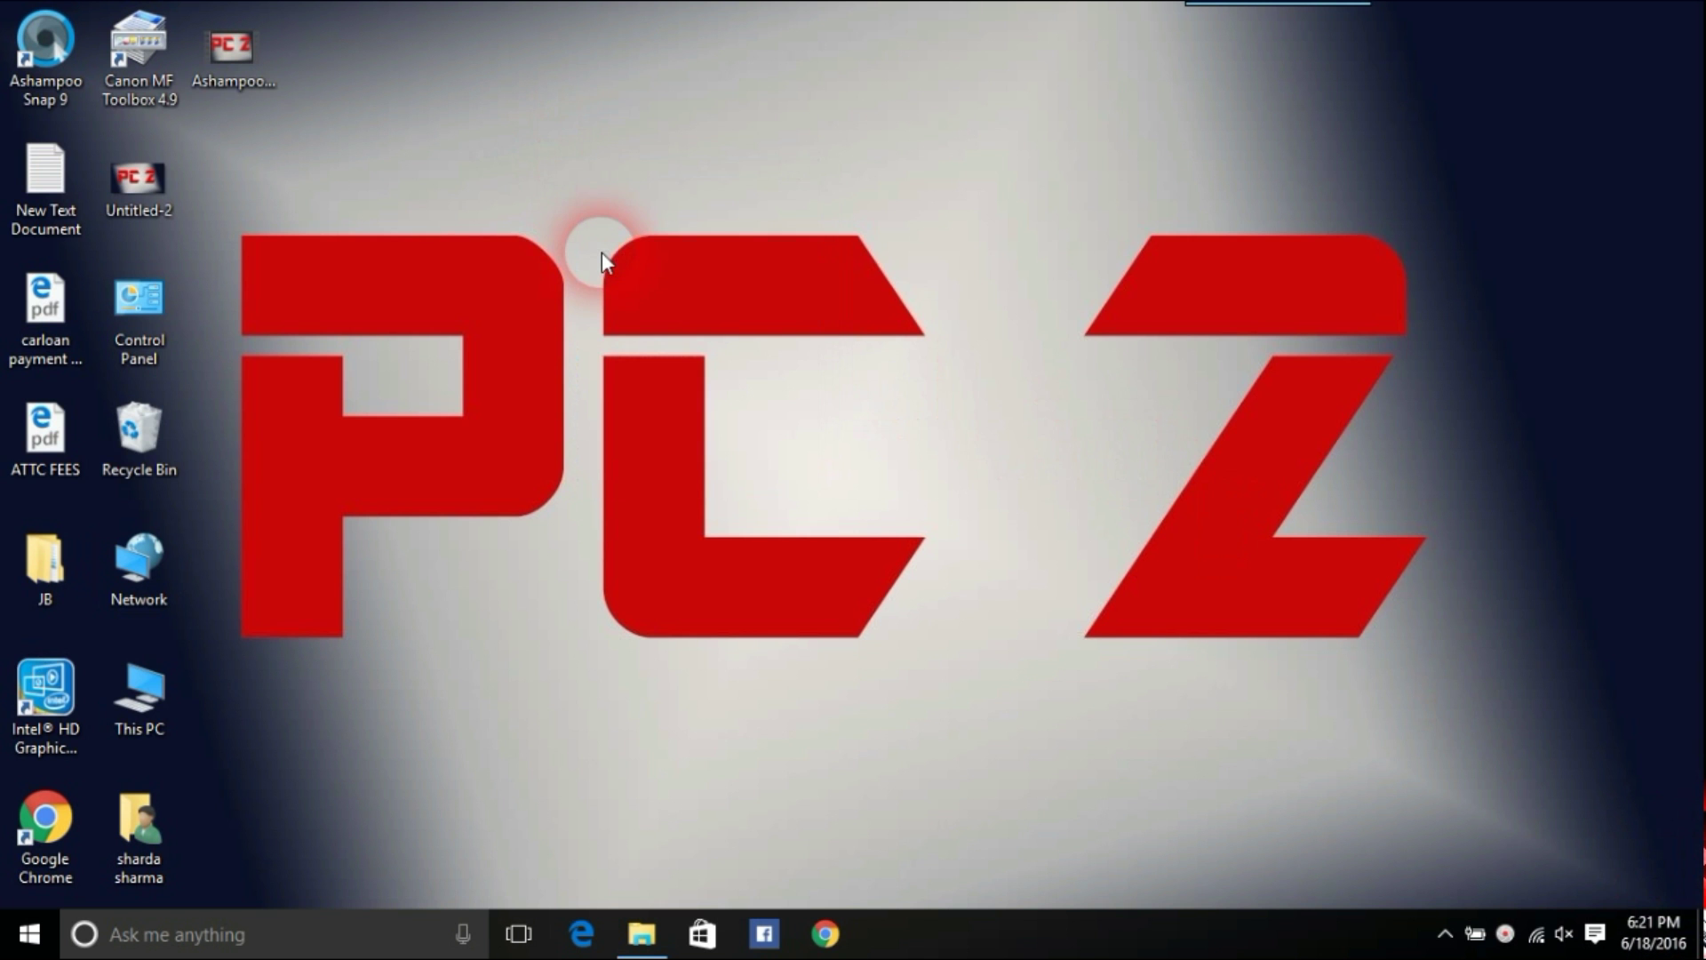
key(ctrl+v)
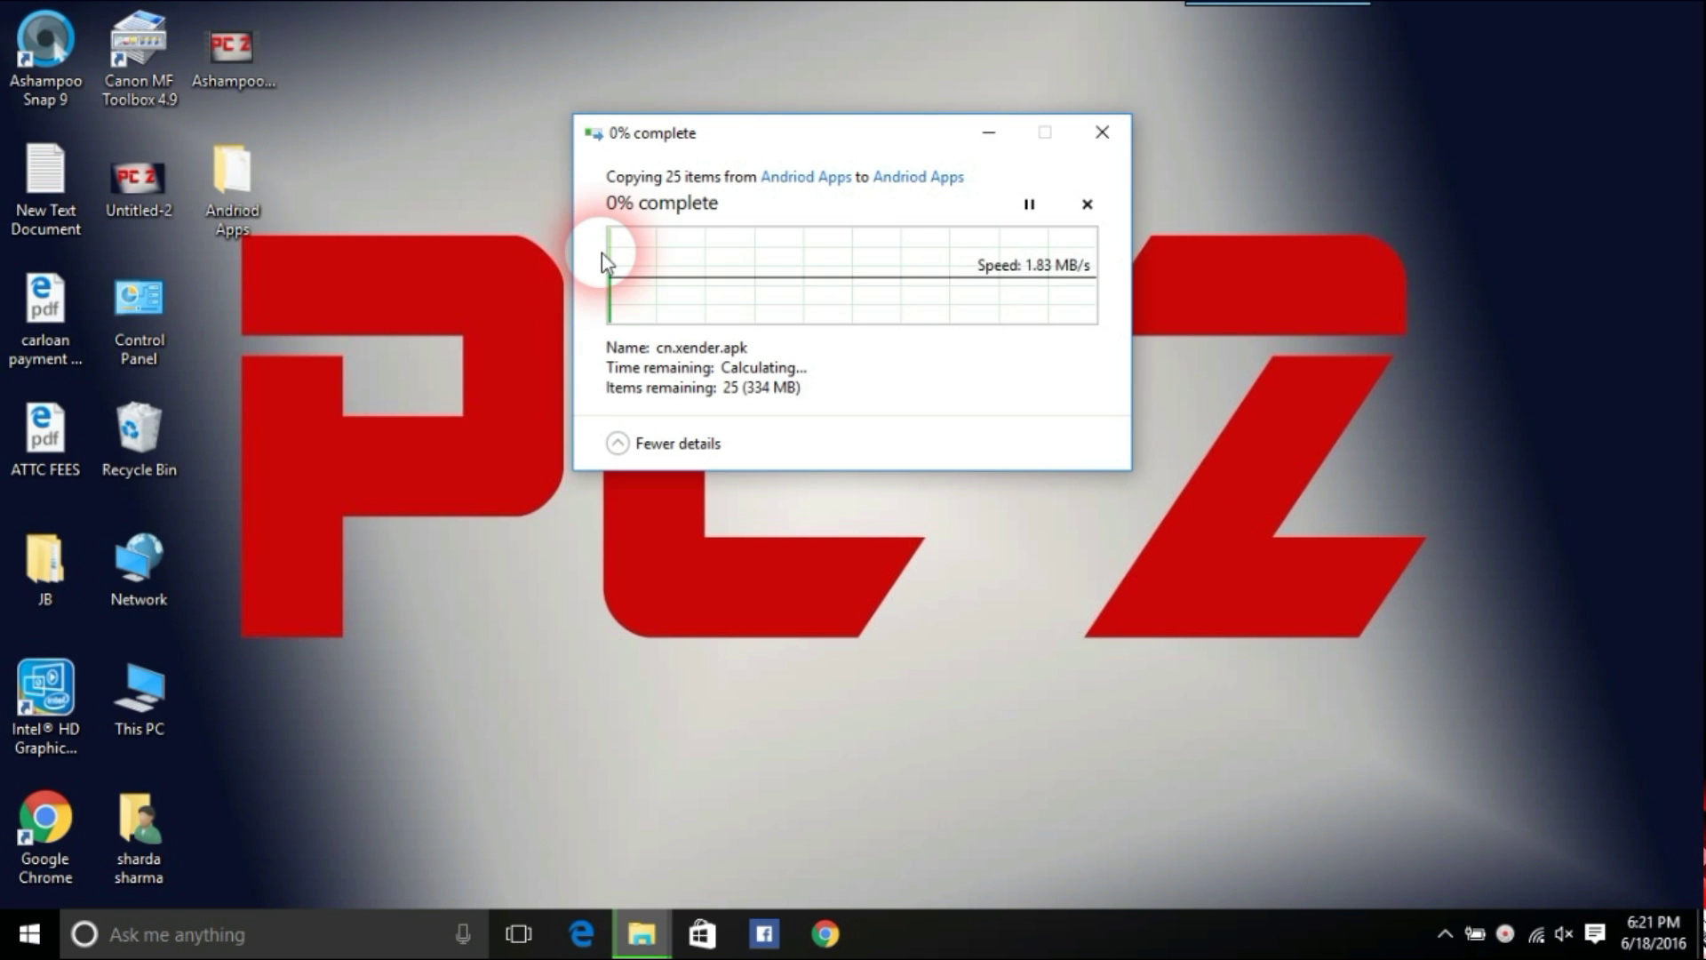